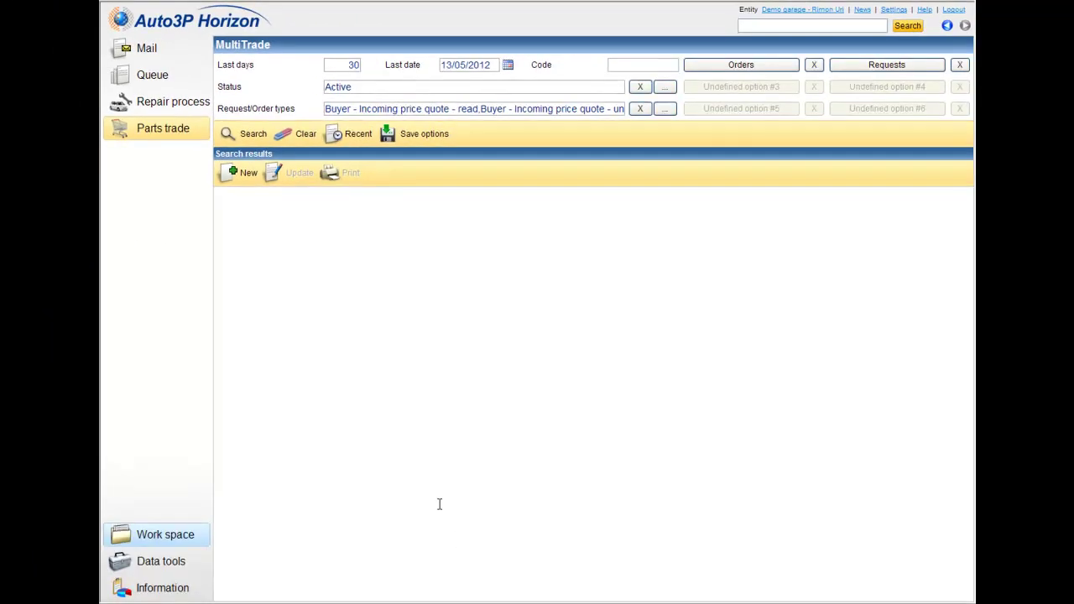
# List recent MultiTrade requests and orders from the last 30 days: 17 records, 11 unread
pyautogui.click(259, 130)
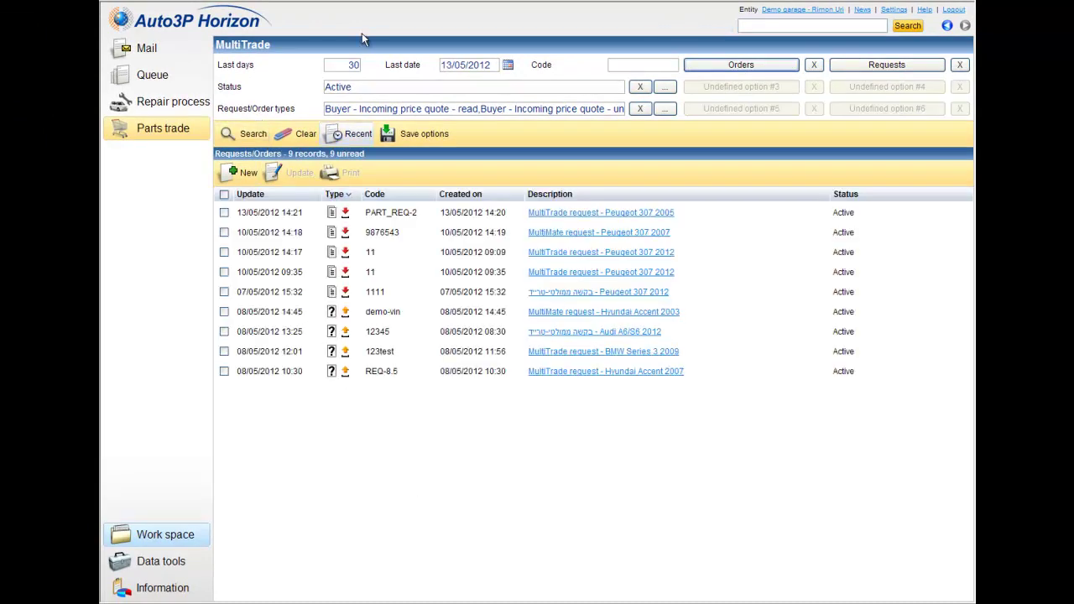
pyautogui.doubleClick(344, 64)
pyautogui.click(353, 137)
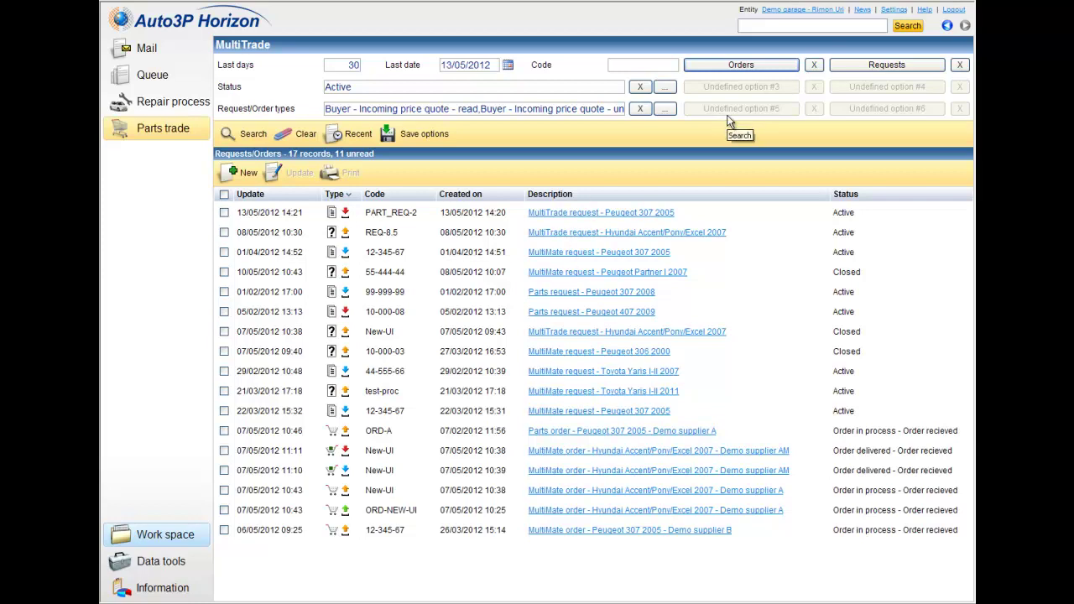
# Turn off the requests filter and rerun the search to show only the 10 orders in process
pyautogui.click(895, 65)
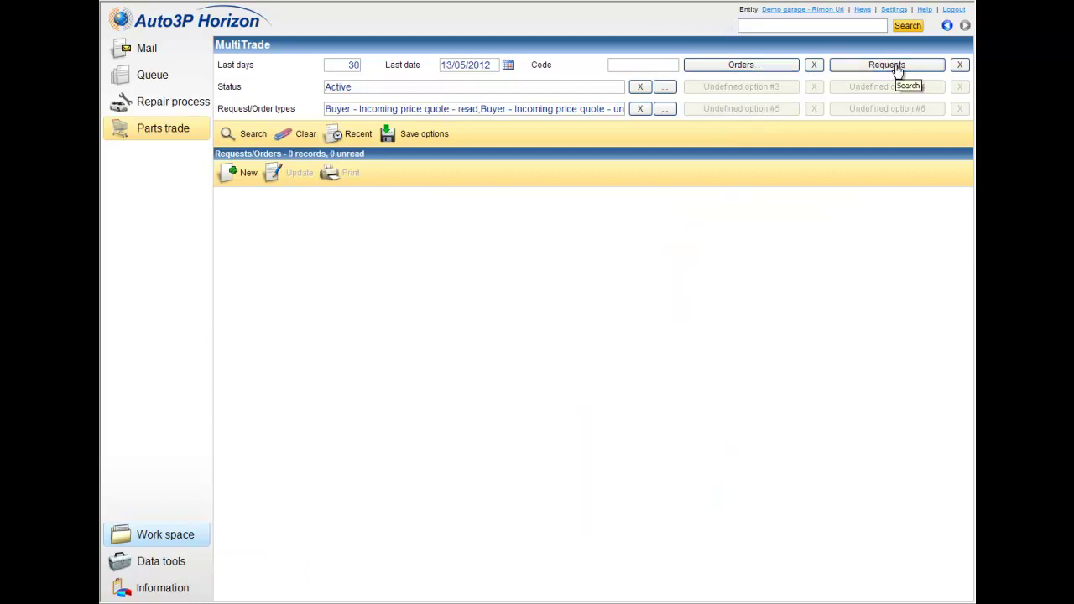
pyautogui.click(253, 133)
pyautogui.click(741, 65)
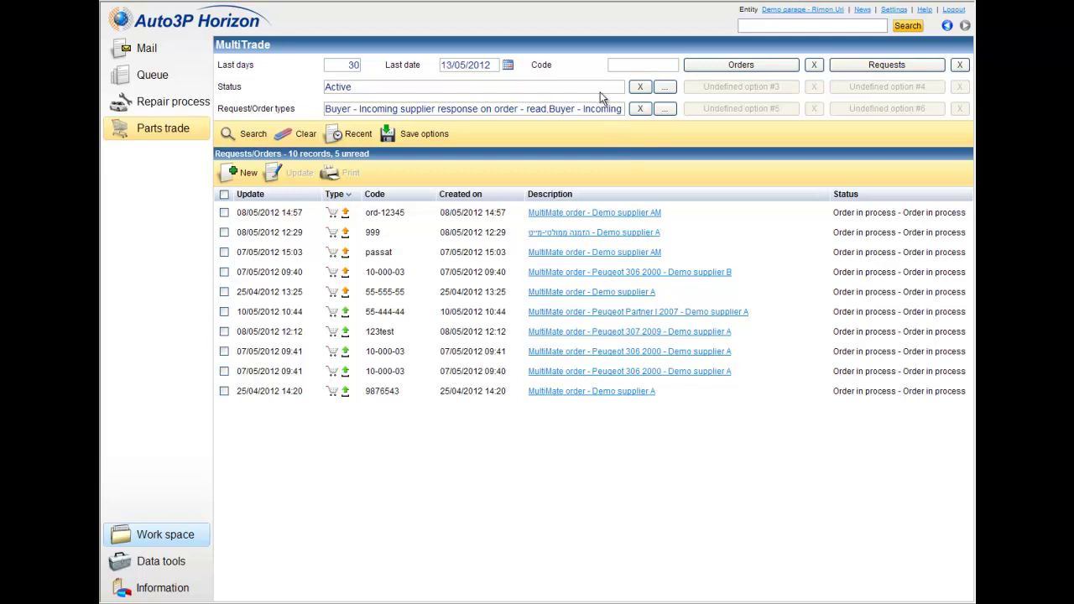
pyautogui.click(668, 88)
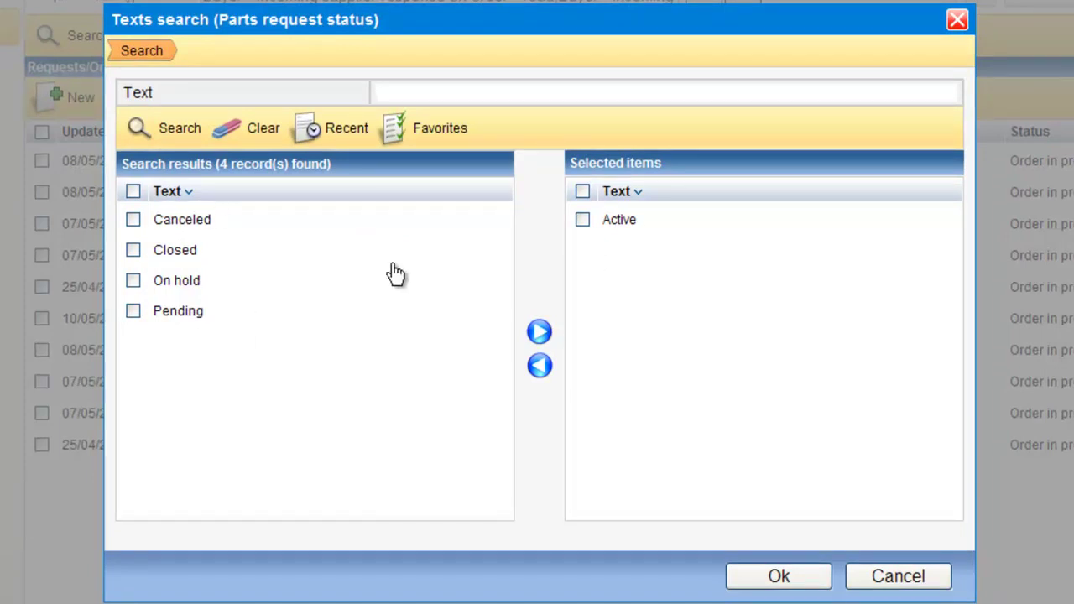
pyautogui.click(896, 576)
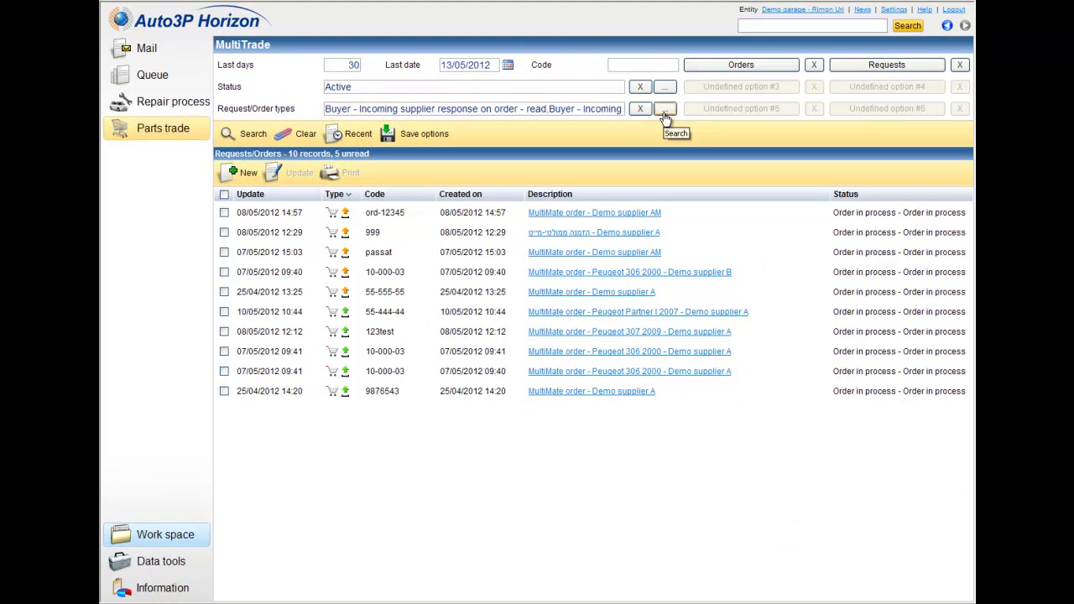
pyautogui.click(663, 112)
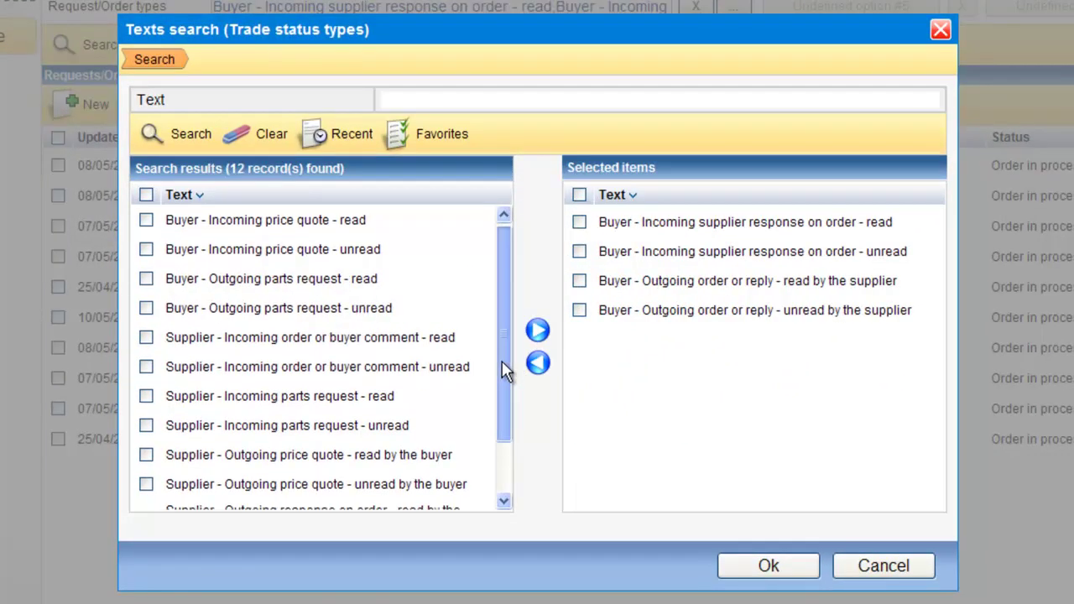
pyautogui.moveTo(504, 364); pyautogui.dragTo(500, 409)
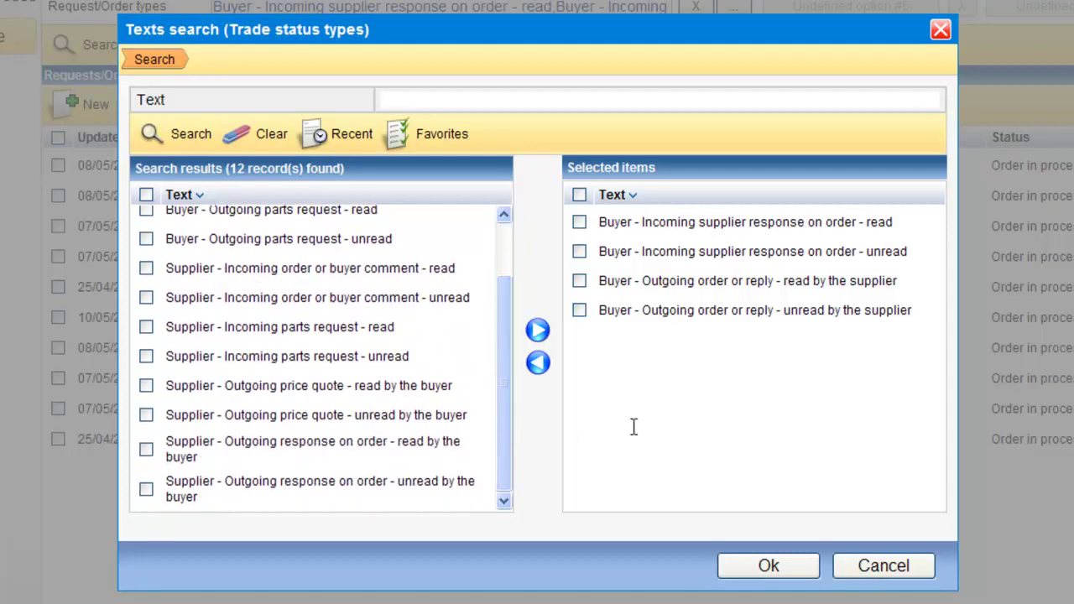
pyautogui.click(906, 567)
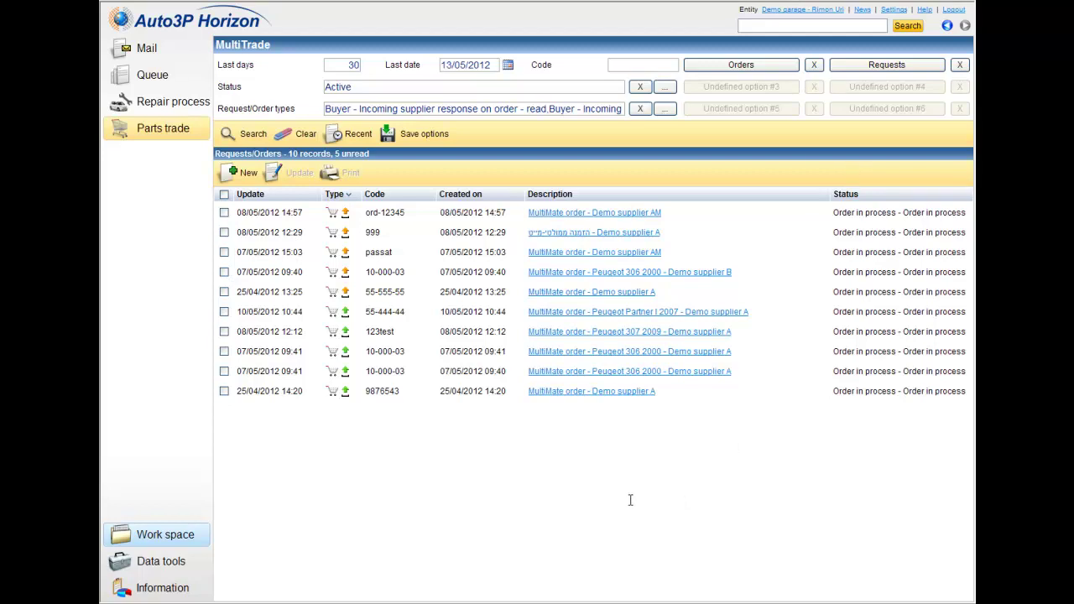
# Create a new parts request with reference PART_REQ-3, keeping the default MultiTrade request description
pyautogui.click(241, 176)
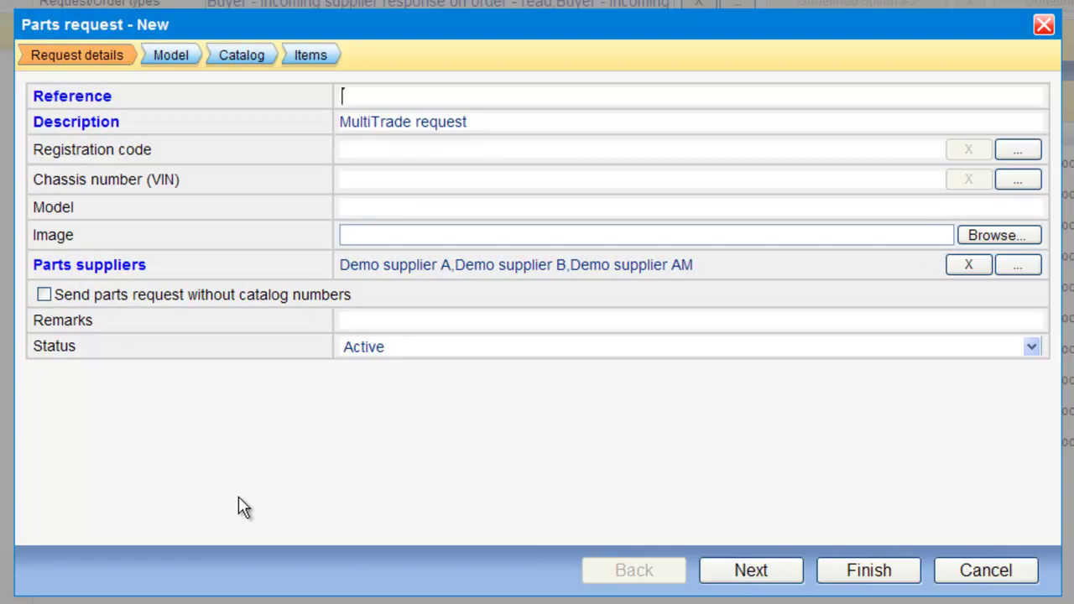
pyautogui.write('PART_REQ')
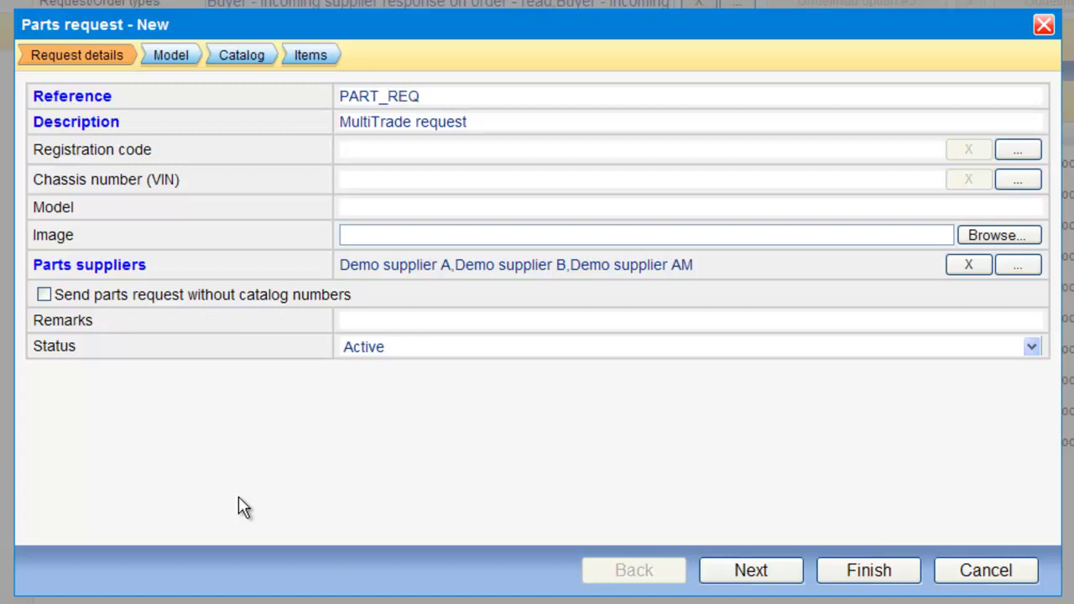
pyautogui.write('-3')
pyautogui.moveTo(486, 122); pyautogui.dragTo(339, 123)
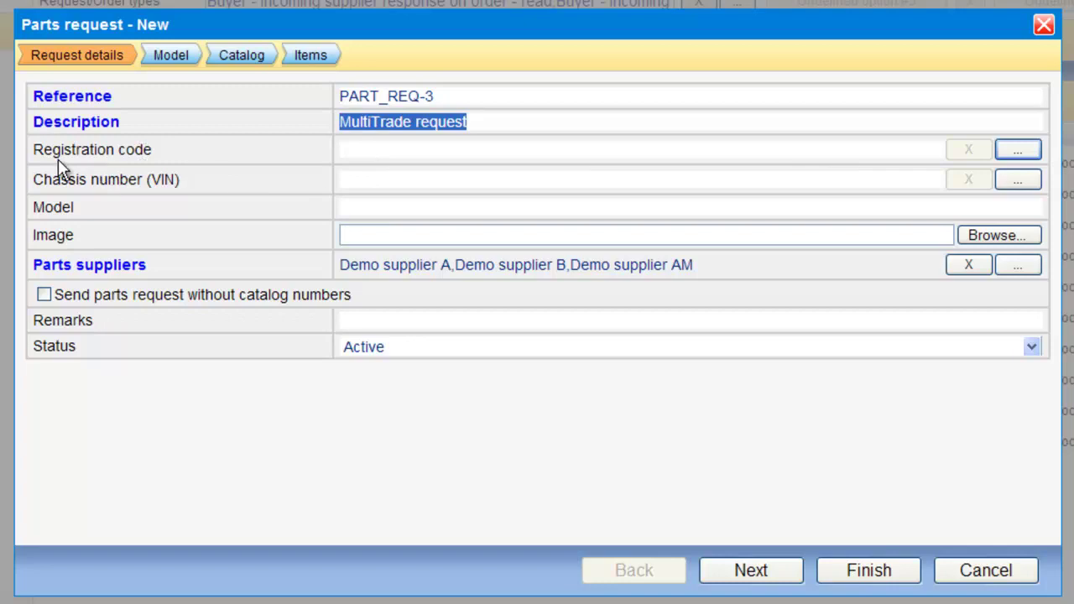
pyautogui.click(363, 148)
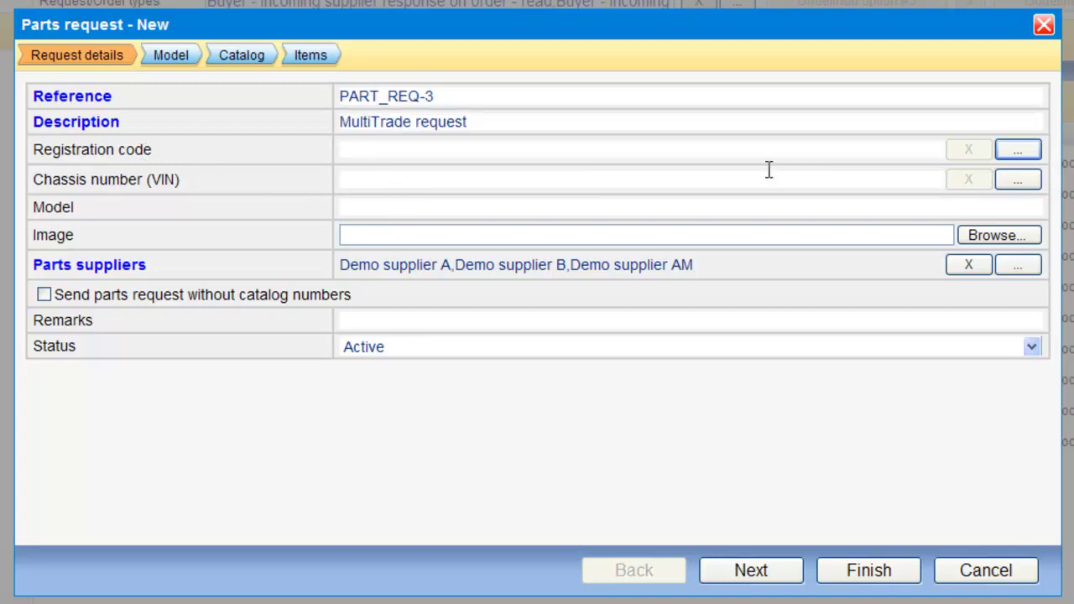
# Look up vehicle 12-345-67 and attach it to the request so the chassis number auto-fills
pyautogui.click(1017, 160)
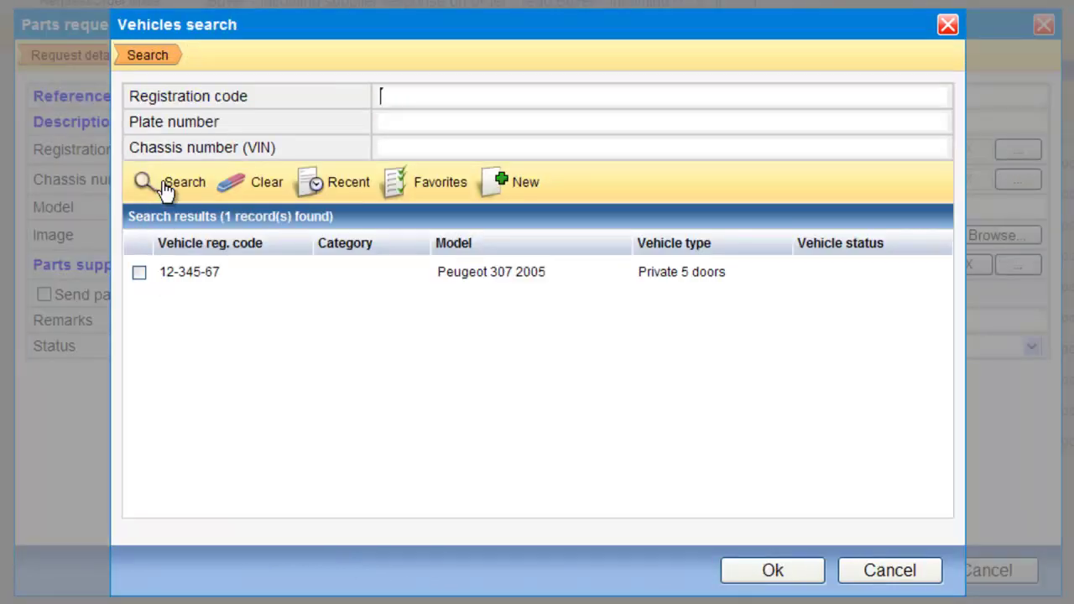
pyautogui.click(167, 188)
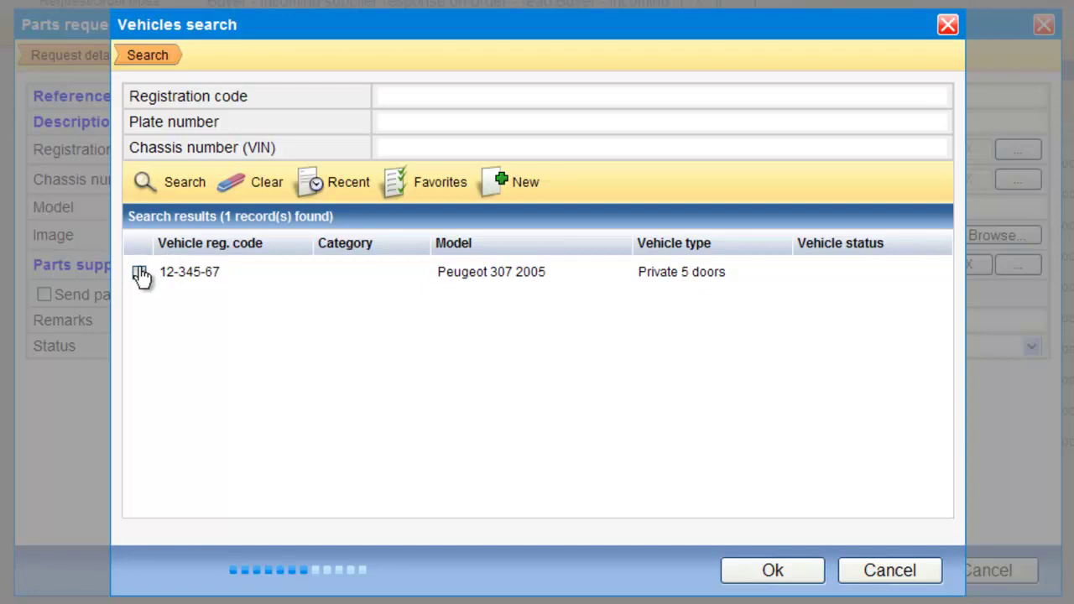
pyautogui.scroll(-5, 162, 395)
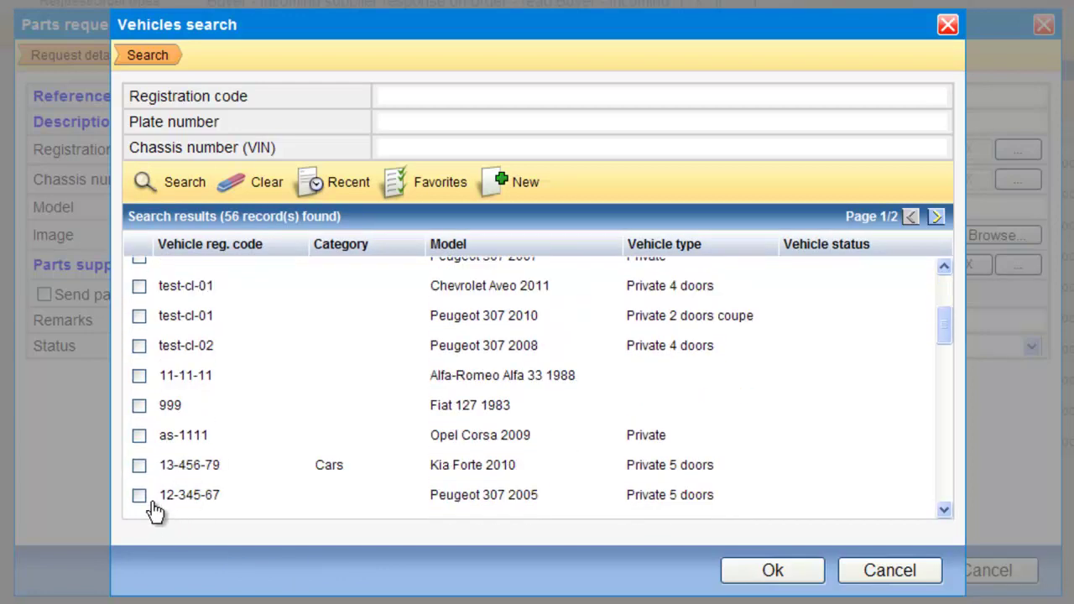
pyautogui.click(139, 495)
pyautogui.click(755, 570)
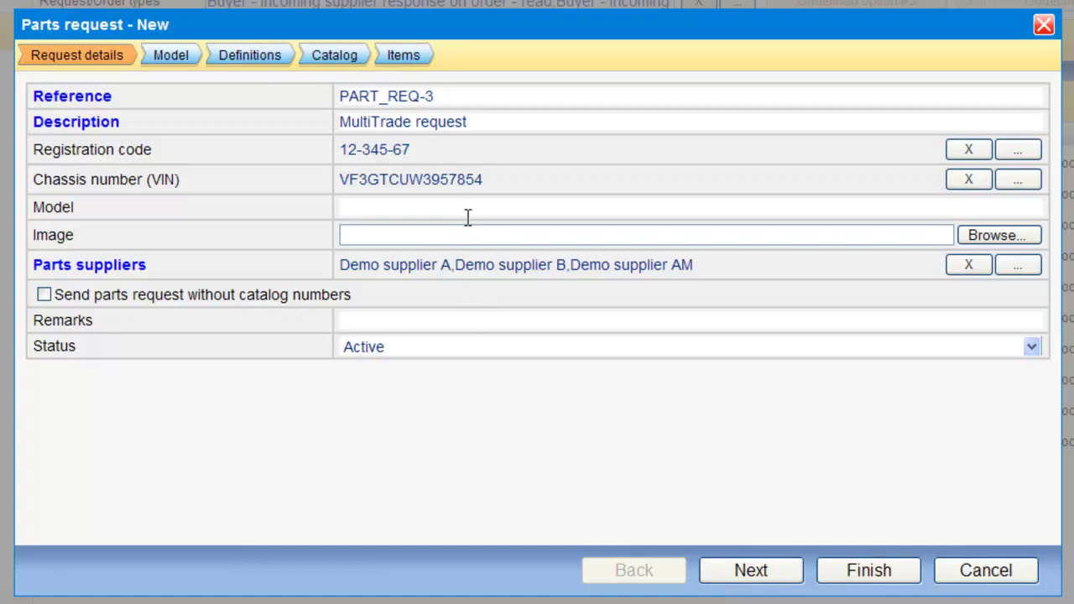
# Attach car photo 930487.jpg from the Cars pictures folder as the request's image
pyautogui.moveTo(485, 179); pyautogui.dragTo(340, 180)
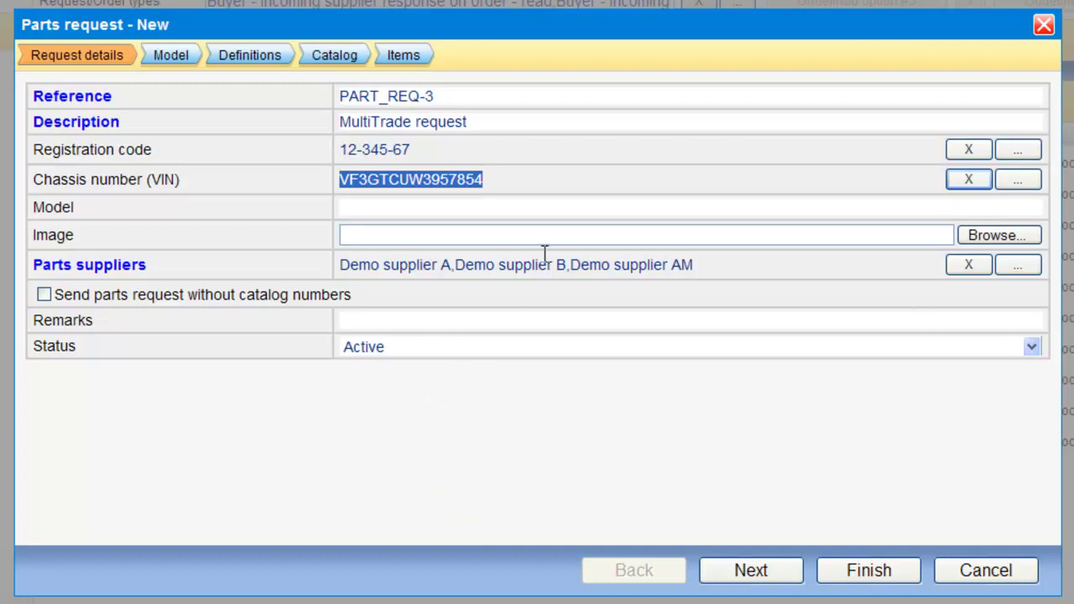
pyautogui.click(997, 236)
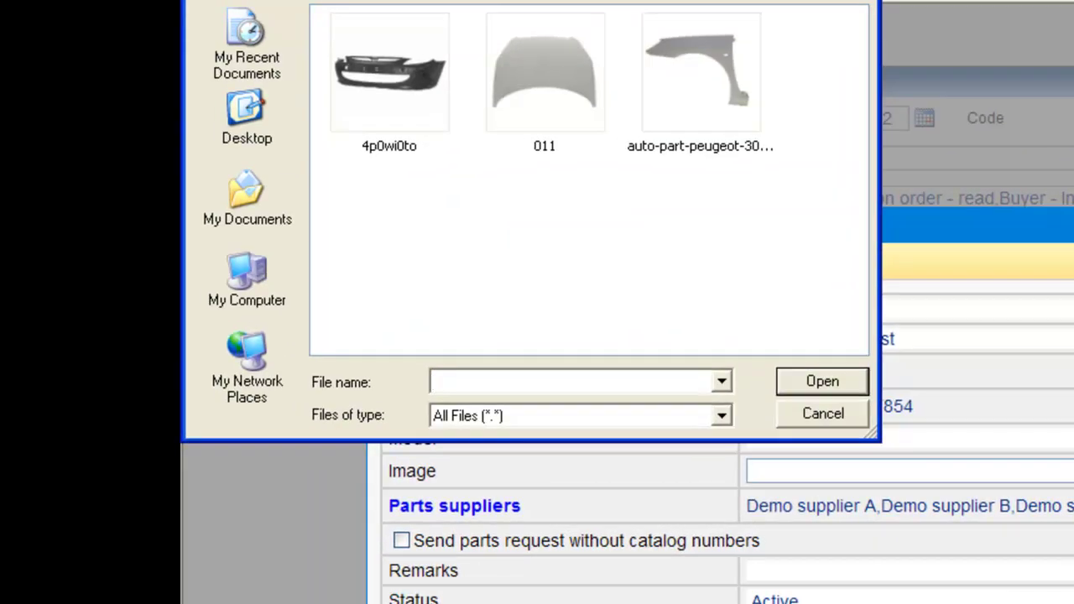
pyautogui.click(692, 7)
pyautogui.doubleClick(390, 72)
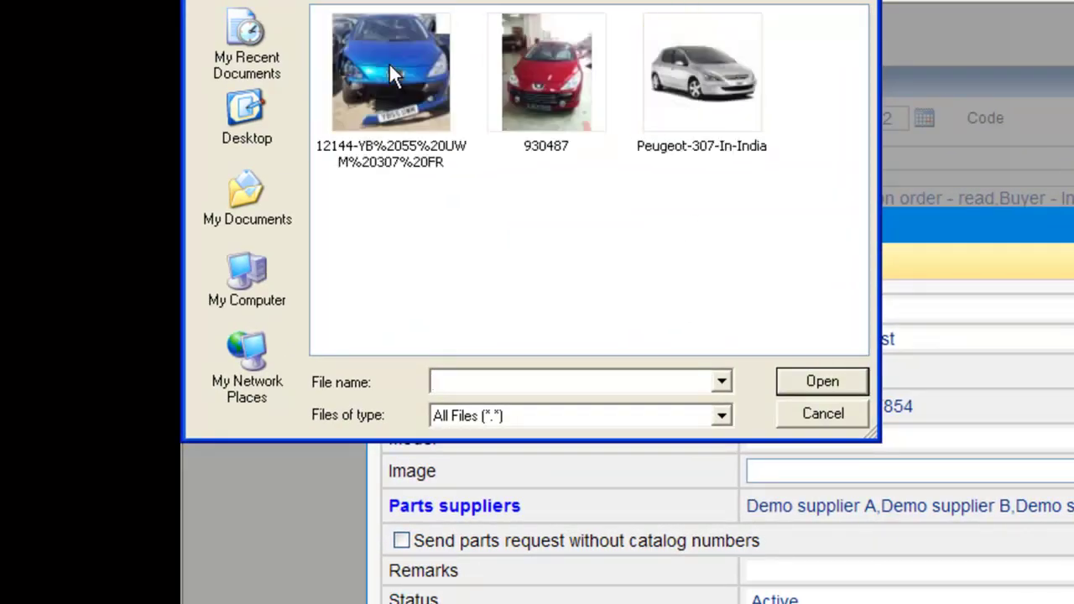
pyautogui.doubleClick(532, 109)
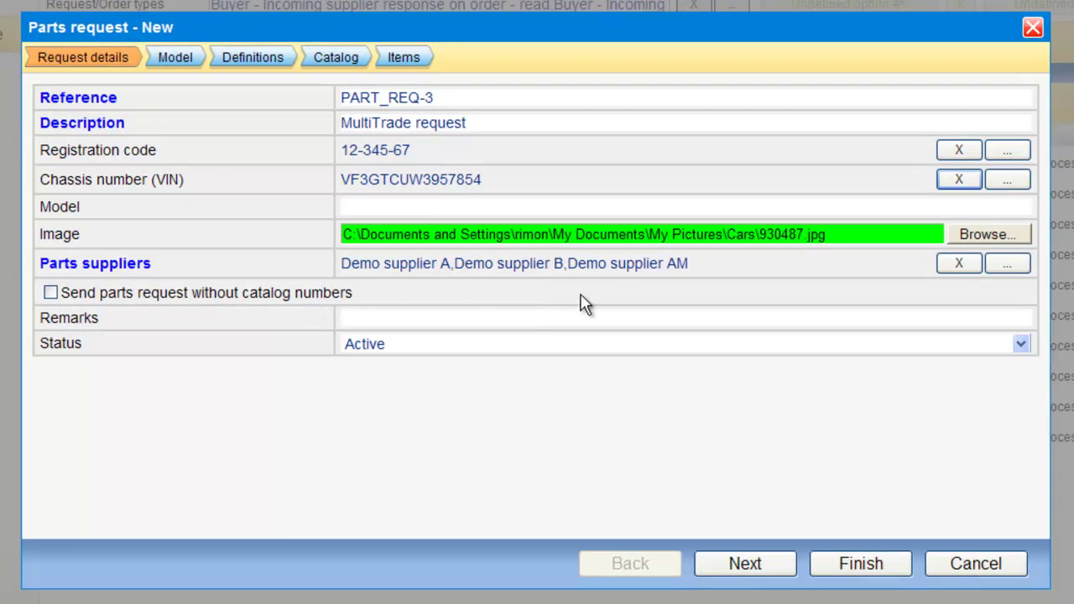
# Add Demo importer as a fourth parts supplier after Demo supplier A, B and AM
pyautogui.moveTo(690, 267); pyautogui.dragTo(398, 270)
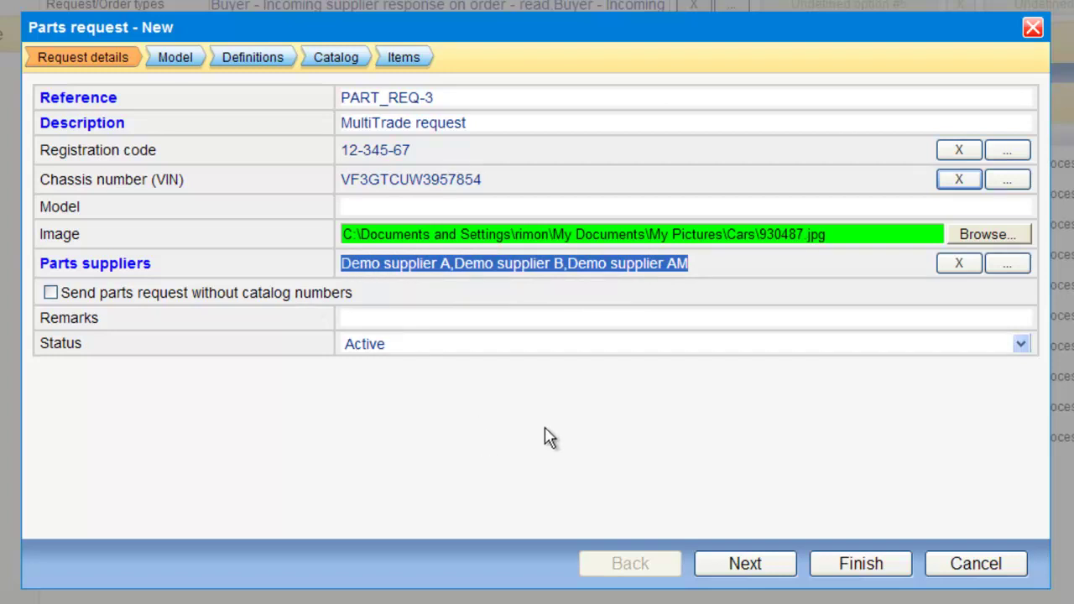
pyautogui.click(1005, 266)
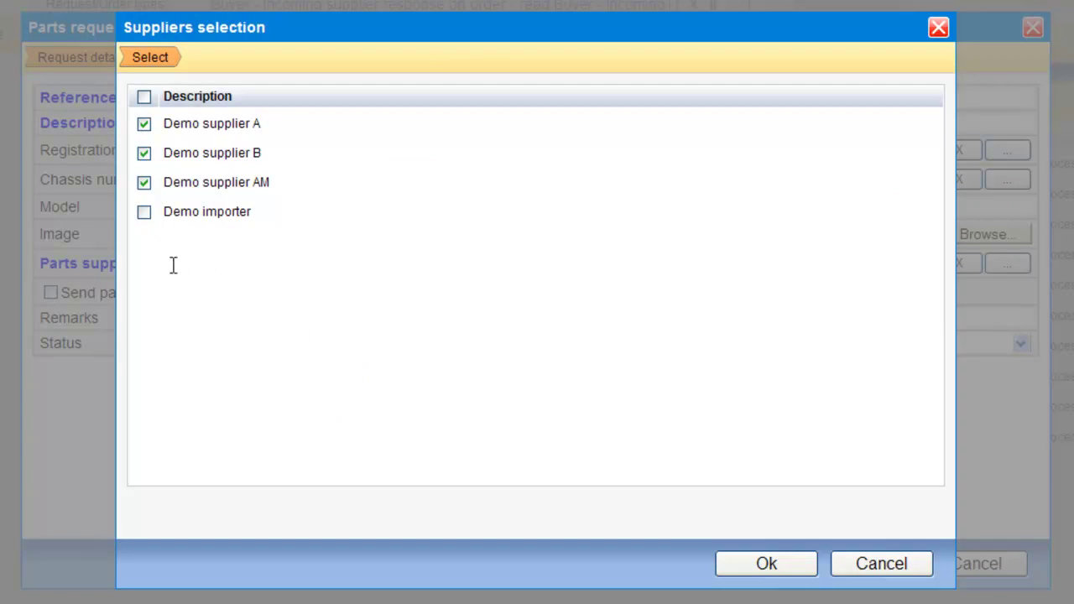
pyautogui.click(144, 214)
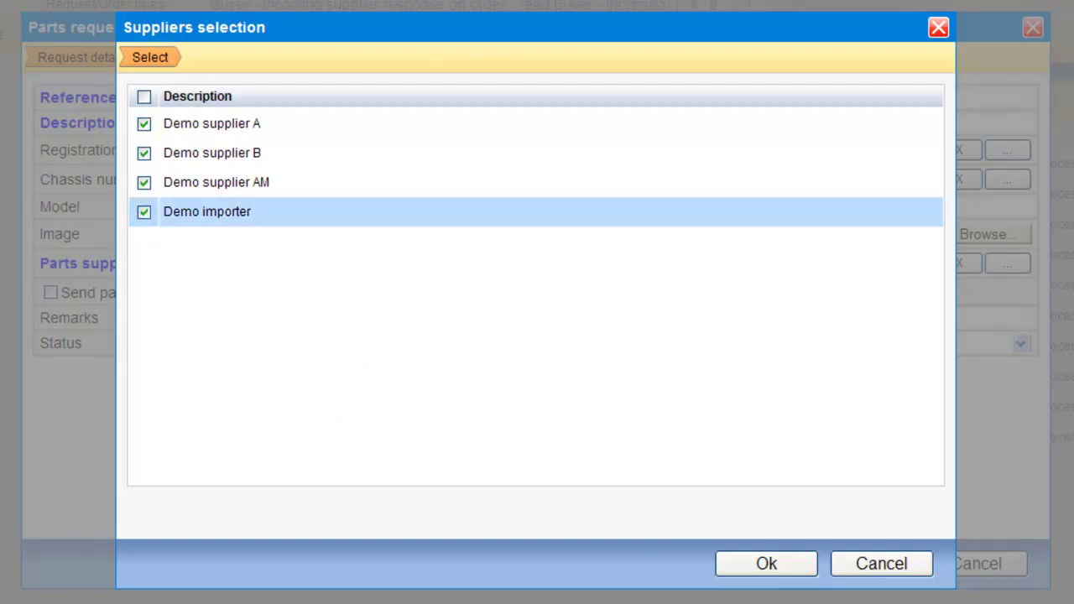
pyautogui.click(783, 572)
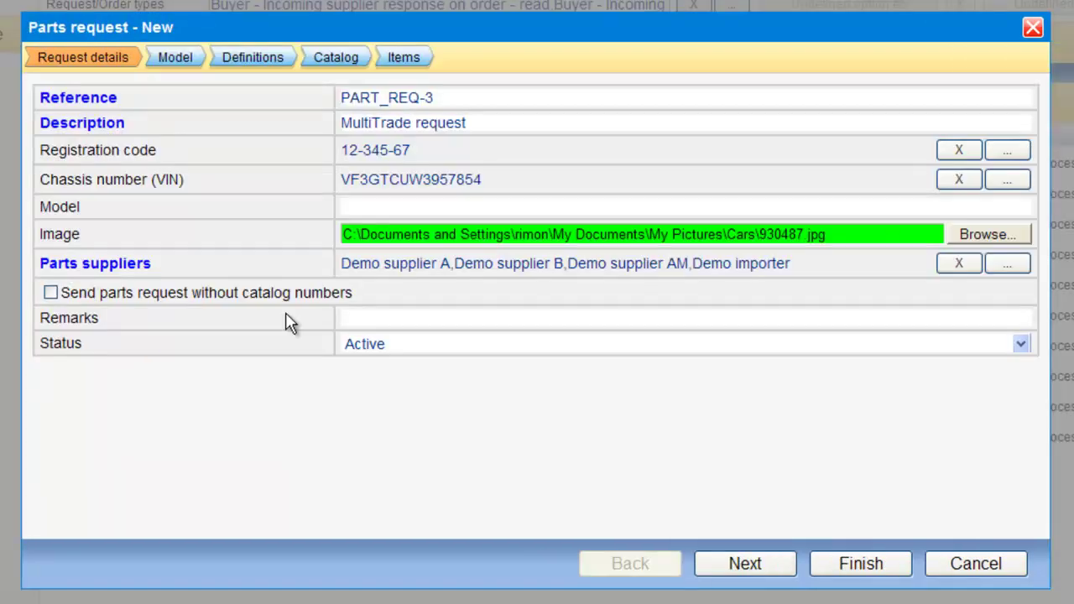
pyautogui.click(61, 300)
pyautogui.click(364, 321)
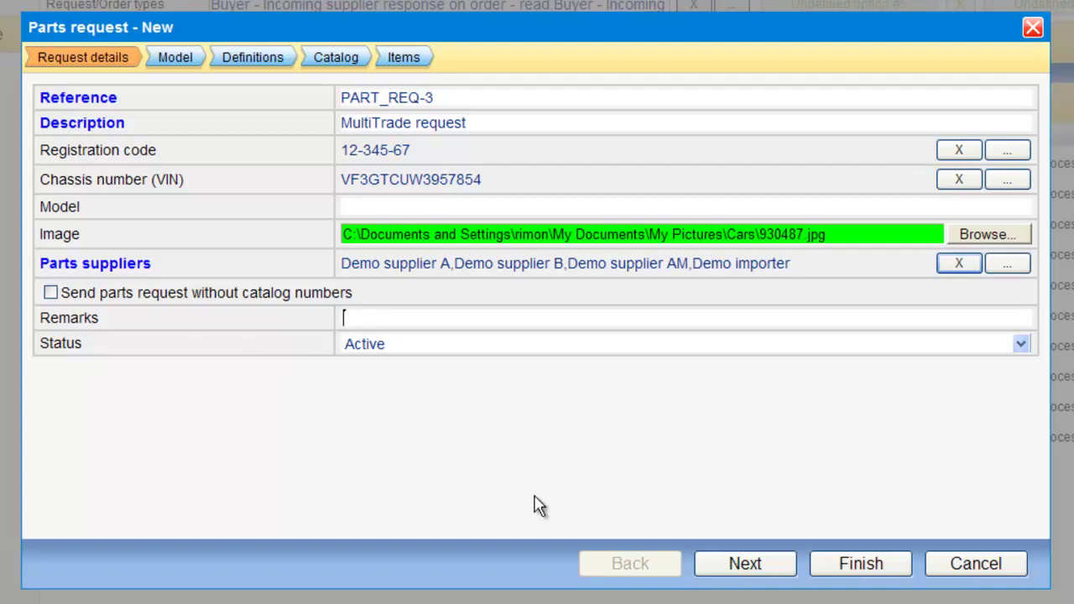
# Add Front Bumper and Hood to the request items and choose the version without headlamp cleaner
pyautogui.click(749, 573)
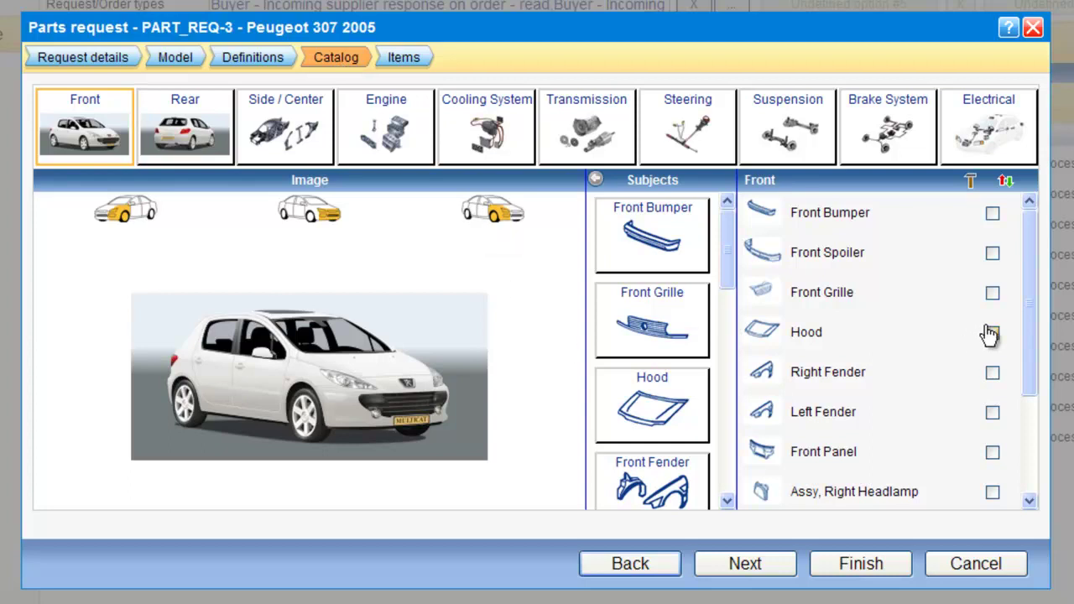
pyautogui.click(993, 213)
pyautogui.click(993, 332)
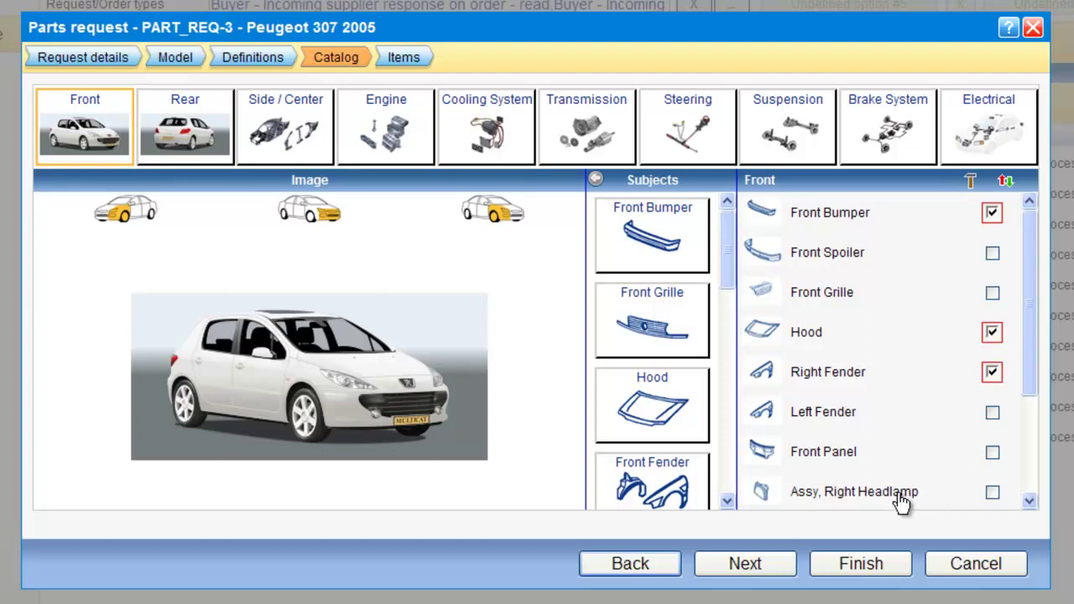
pyautogui.click(779, 570)
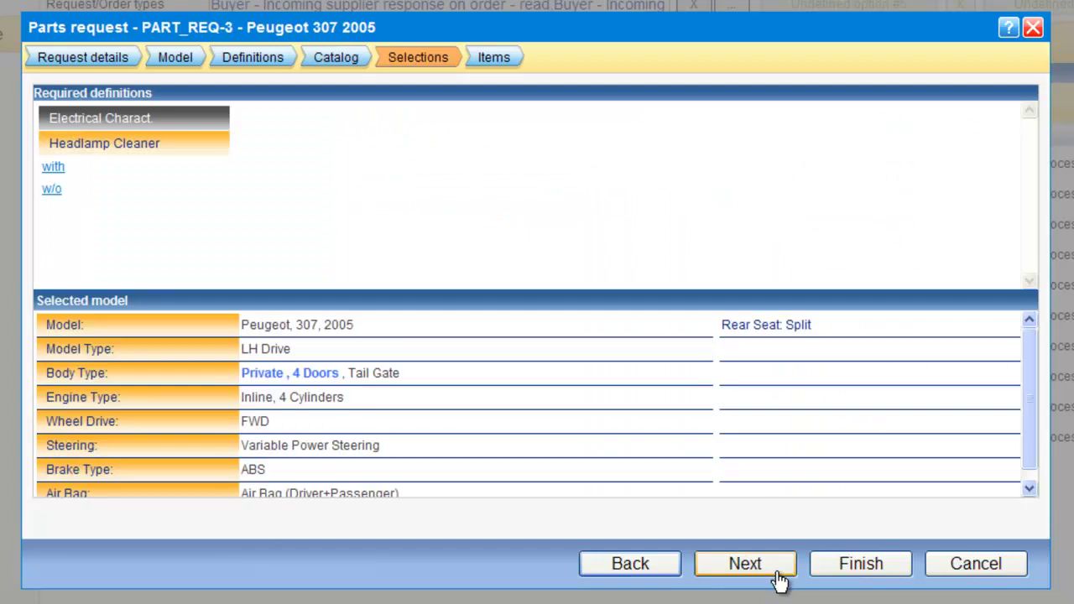
pyautogui.click(51, 190)
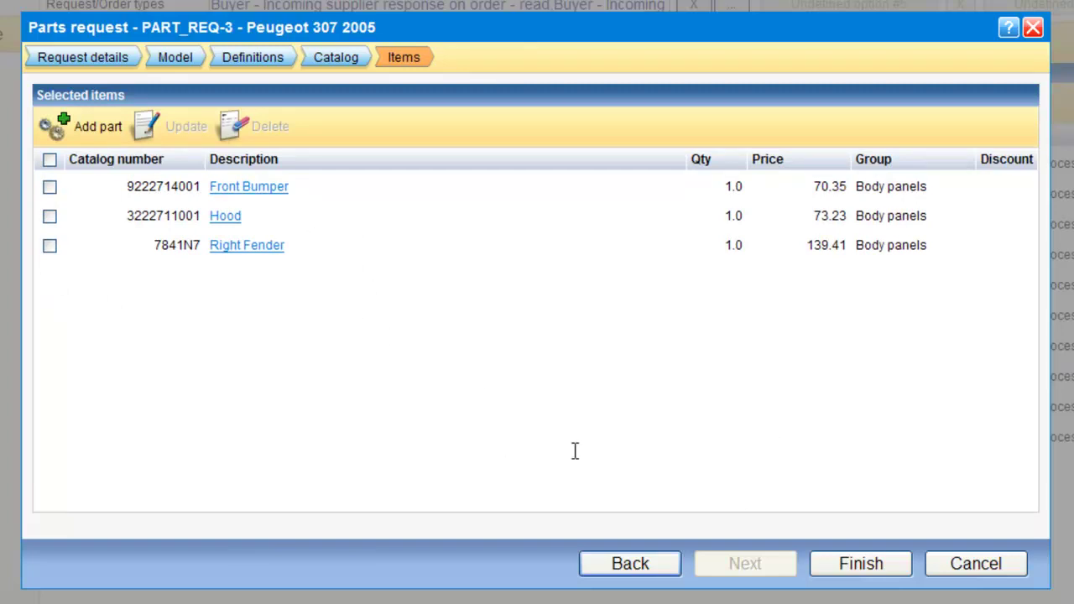
# Save request PART_REQ-3, then highlight its code, plate number and description on the request page
pyautogui.click(848, 569)
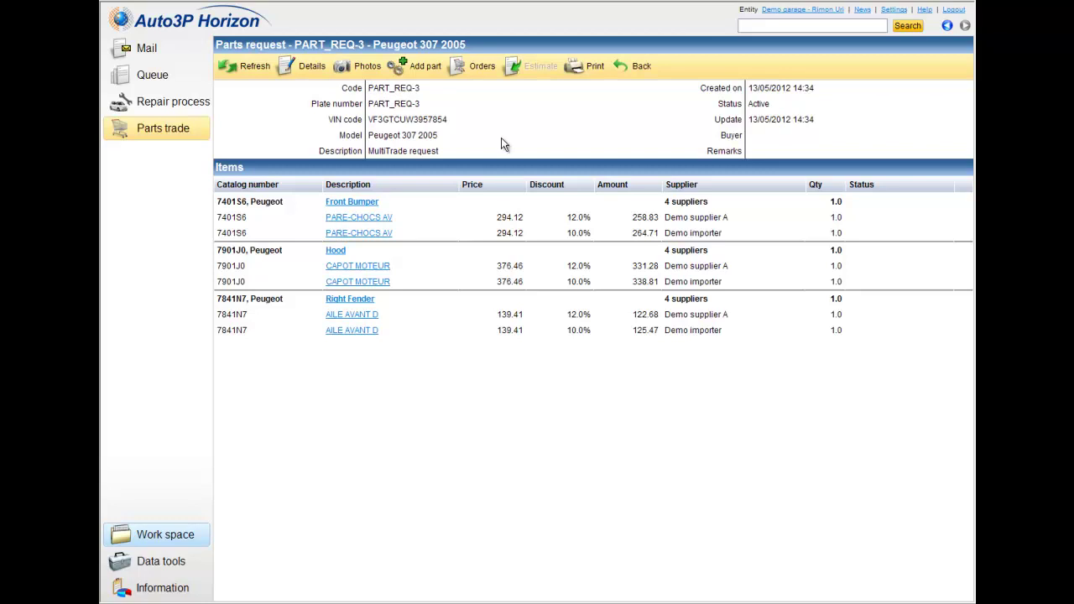
pyautogui.moveTo(368, 88); pyautogui.dragTo(418, 90)
pyautogui.click(400, 124)
pyautogui.moveTo(370, 102); pyautogui.dragTo(449, 123)
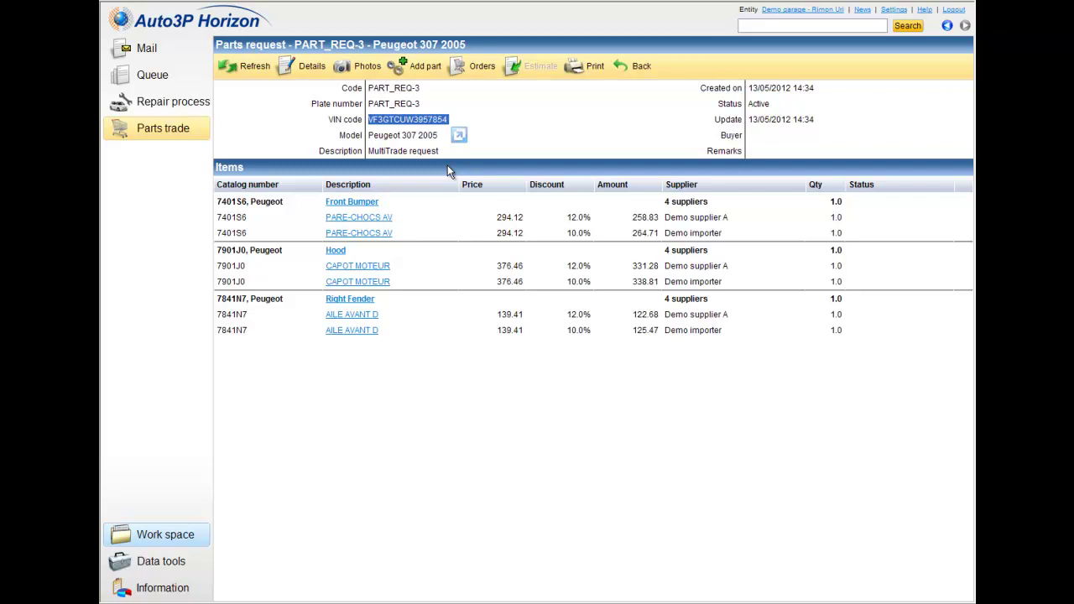
pyautogui.moveTo(440, 151); pyautogui.dragTo(384, 153)
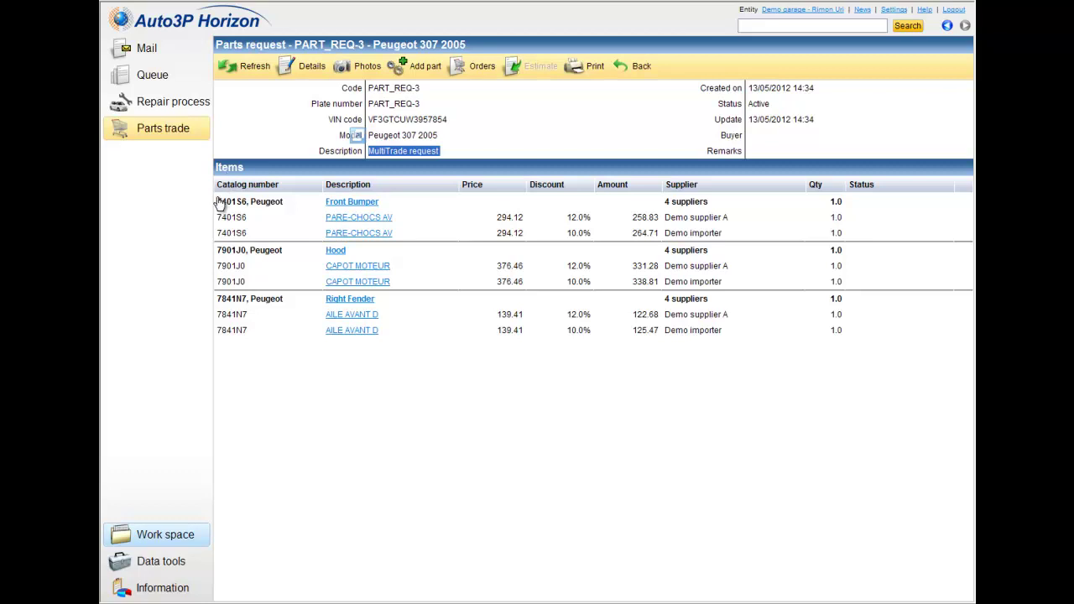
# Check the Front Bumper, Hood and Right Fender rows and their supplier quotes, then open Front Bumper for updating
pyautogui.click(403, 205)
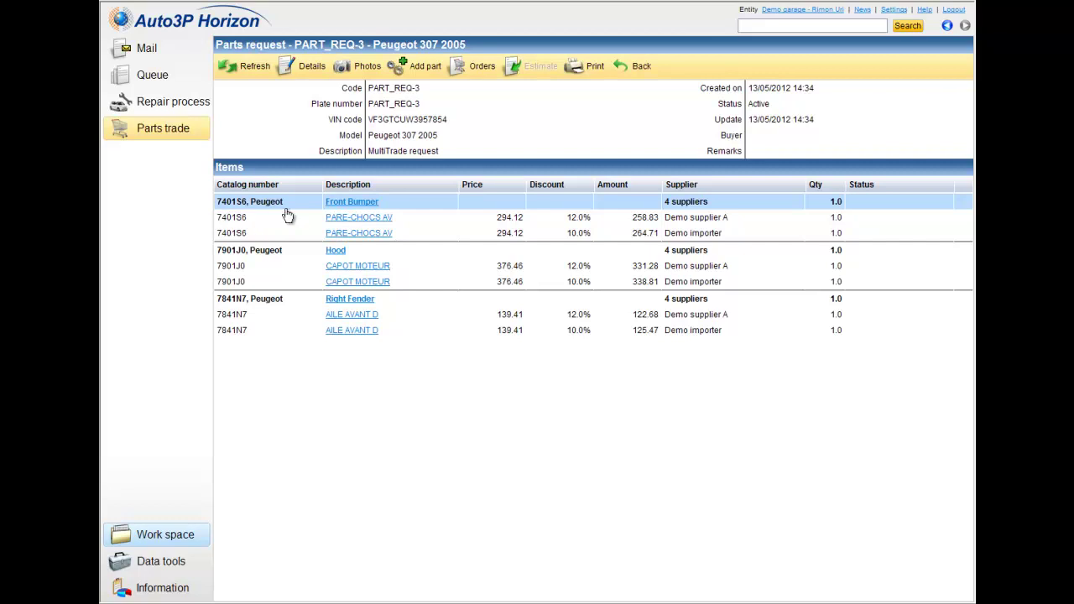
pyautogui.click(349, 255)
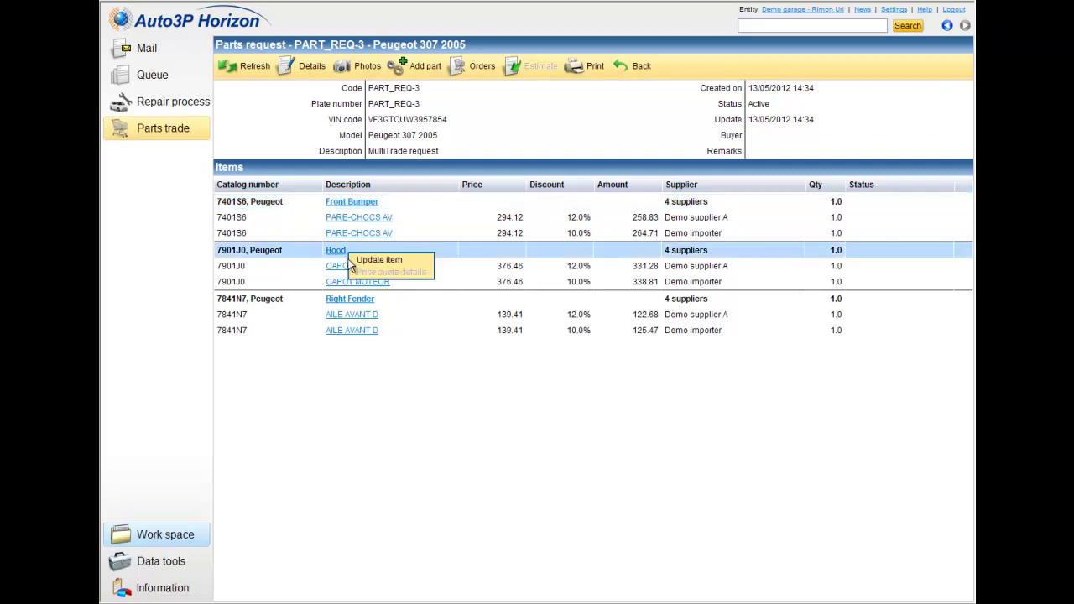
pyautogui.click(266, 302)
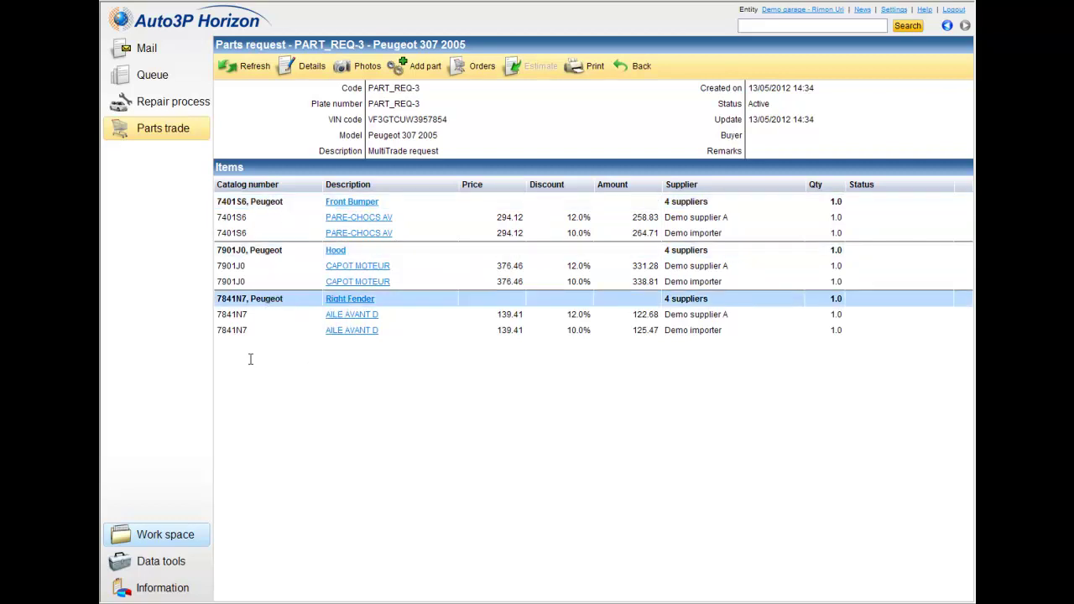
pyautogui.click(715, 221)
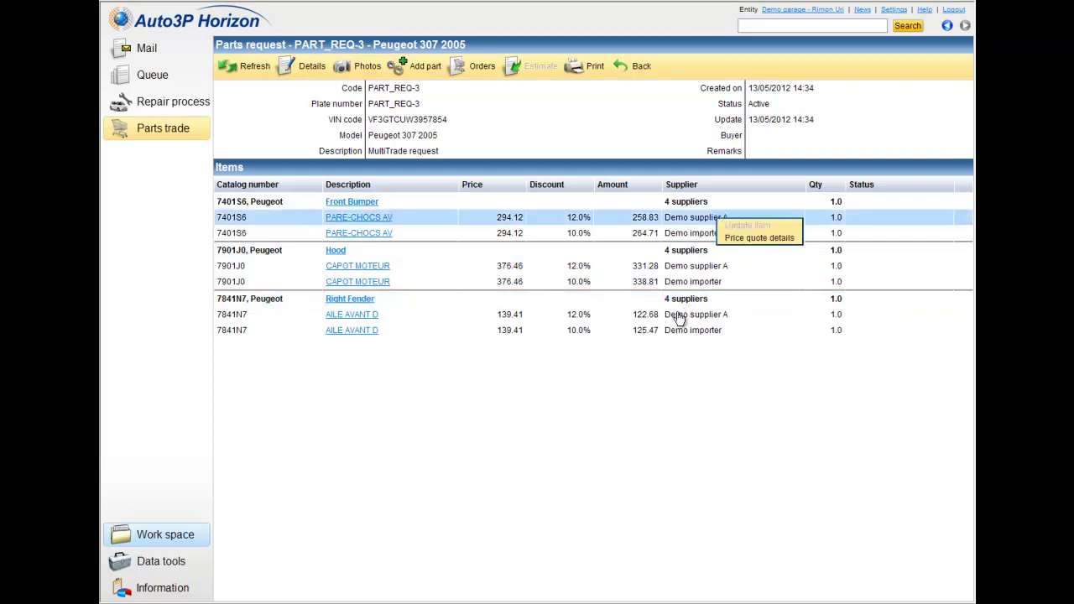
pyautogui.click(654, 236)
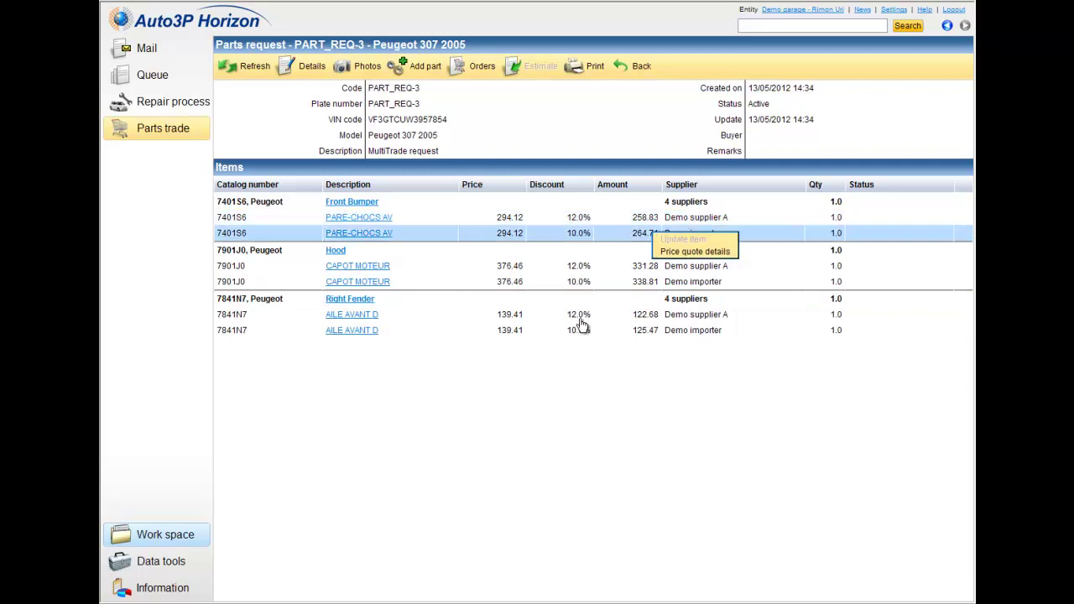
pyautogui.click(560, 239)
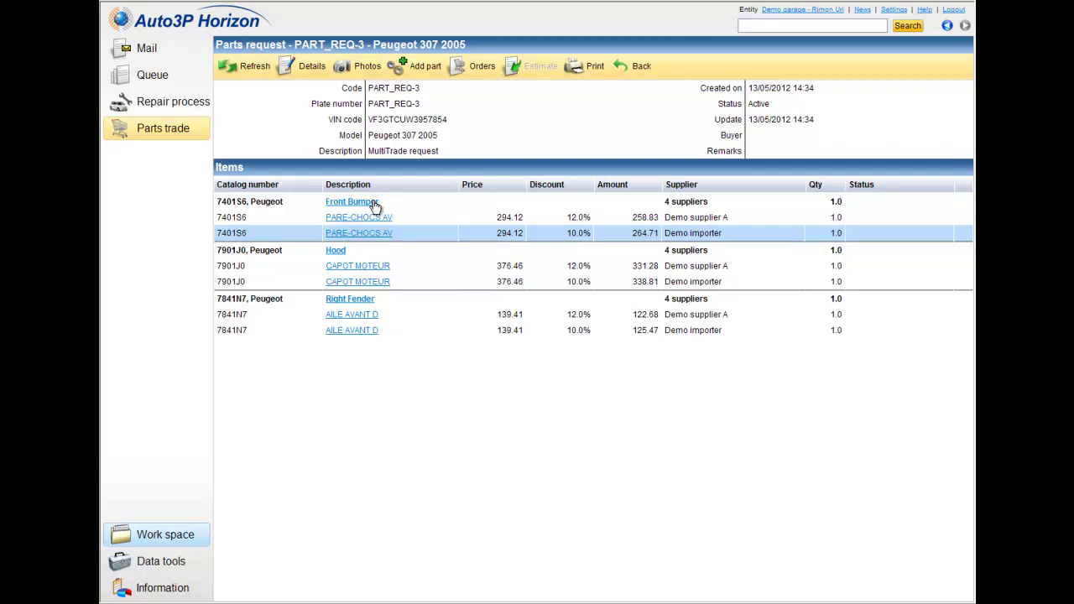
pyautogui.click(375, 202)
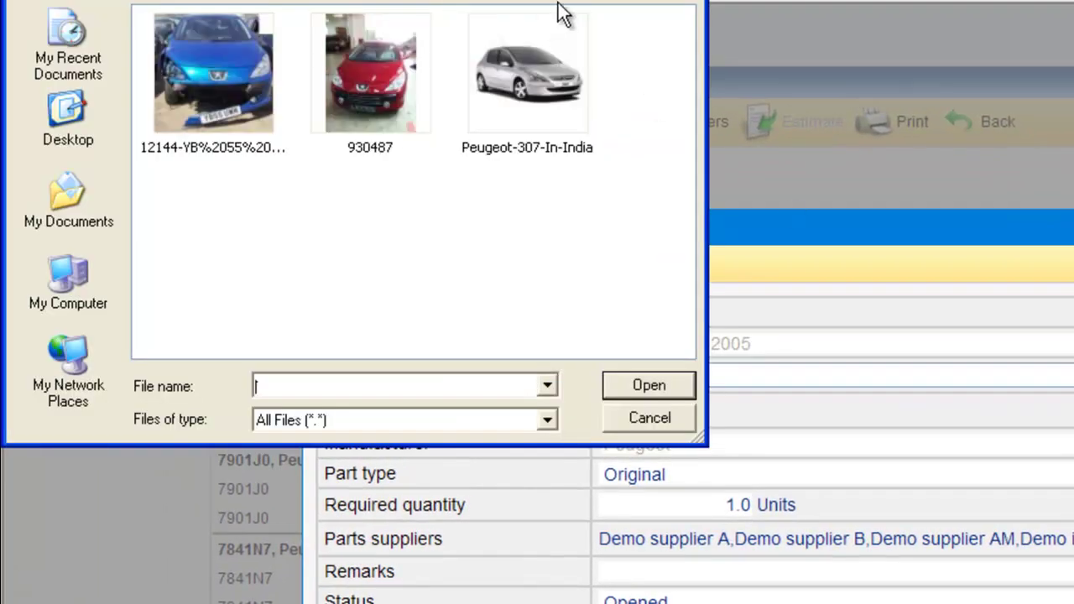
# Attach the 4p0wi0to picture from the Parts folder to the Front Bumper item and save it
pyautogui.click(520, 1)
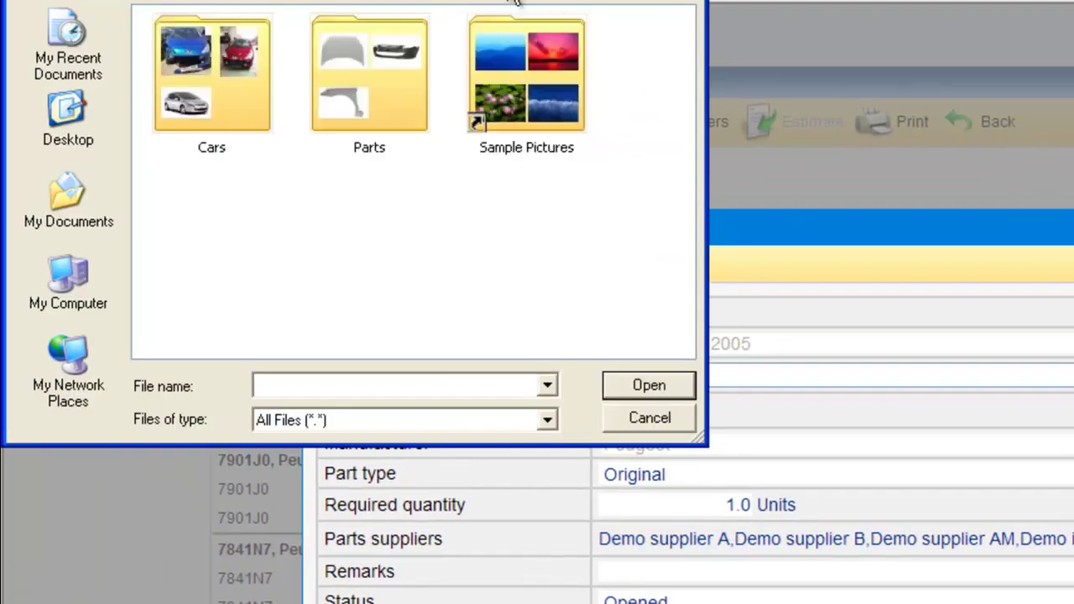
pyautogui.doubleClick(407, 61)
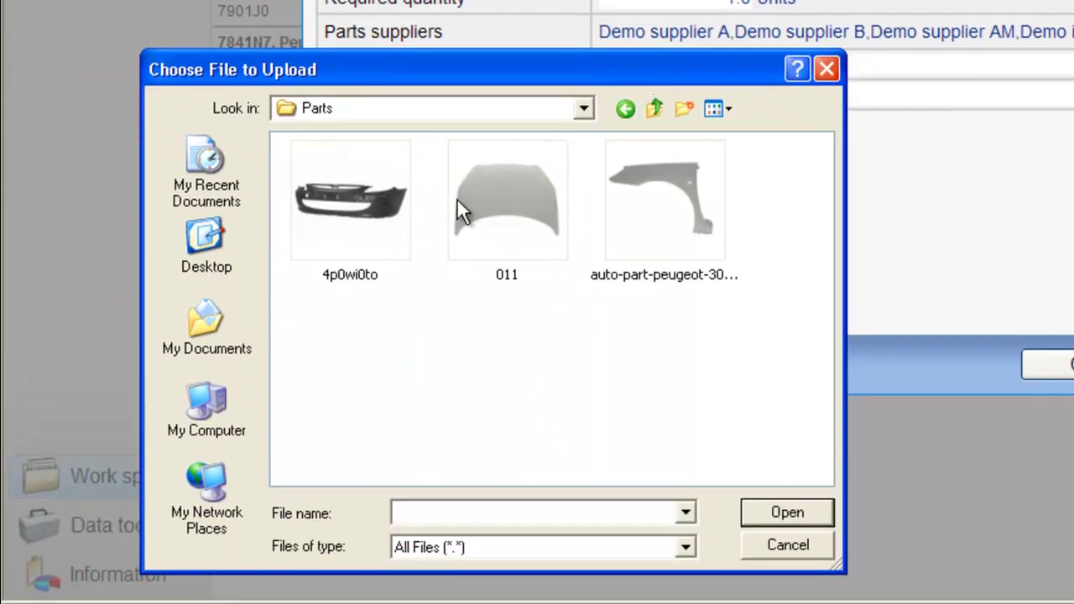
pyautogui.doubleClick(337, 216)
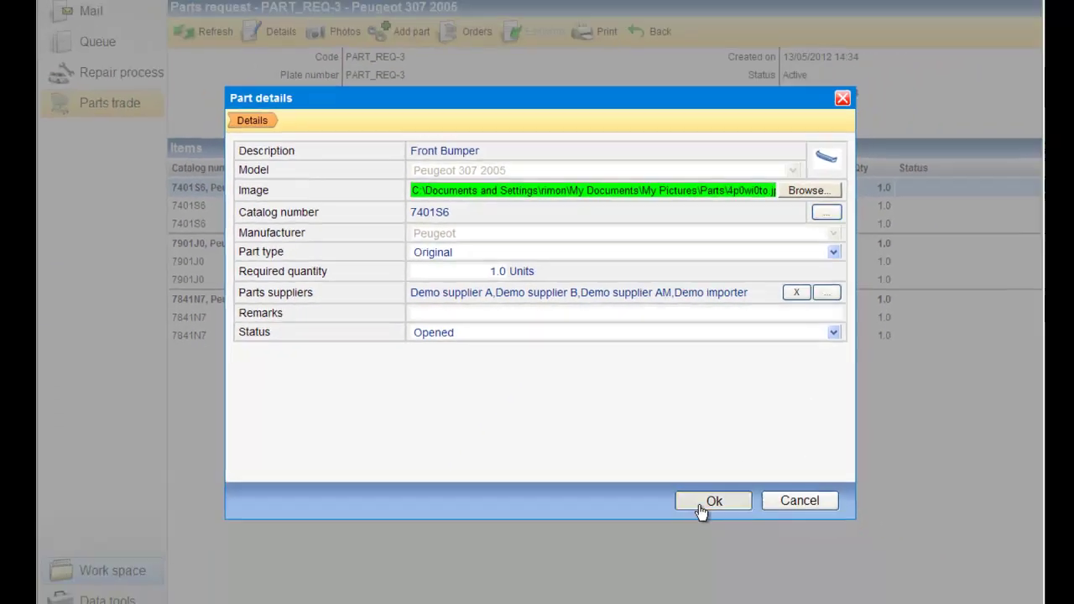
pyautogui.click(764, 581)
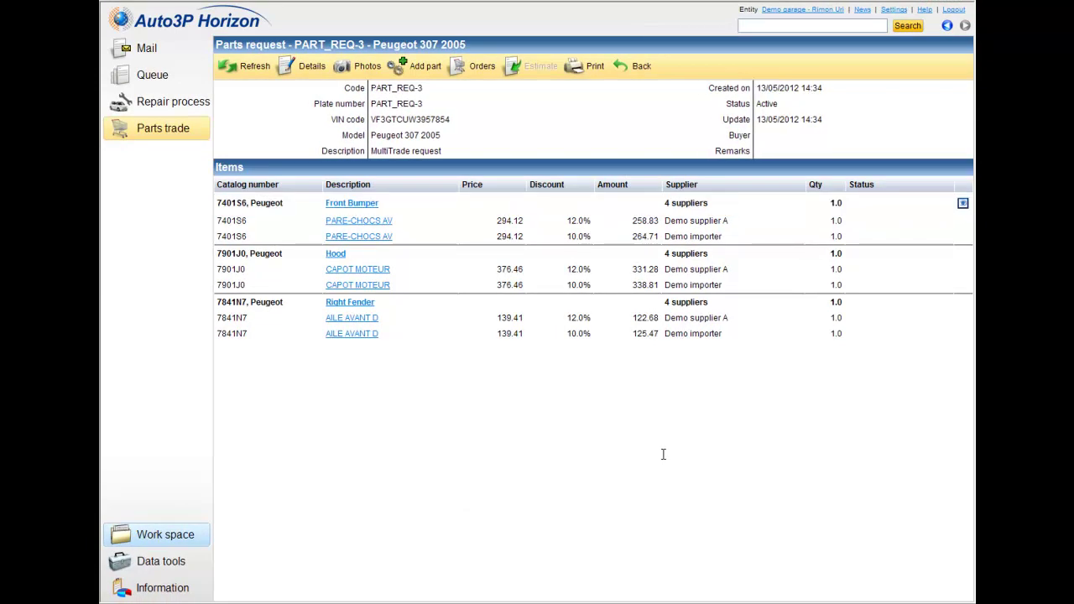
pyautogui.moveTo(963, 208)
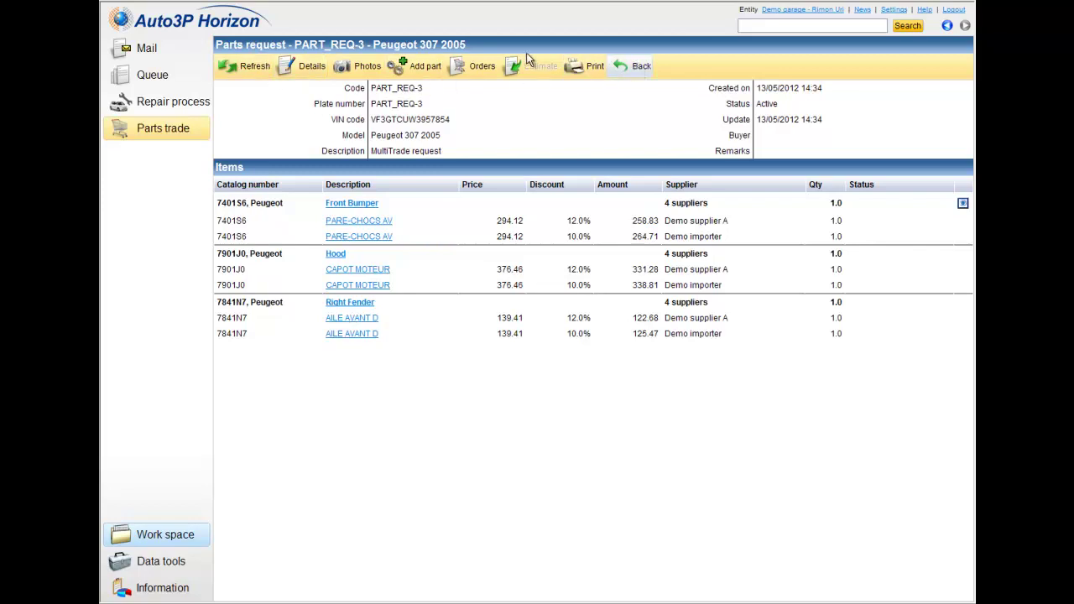
pyautogui.click(310, 70)
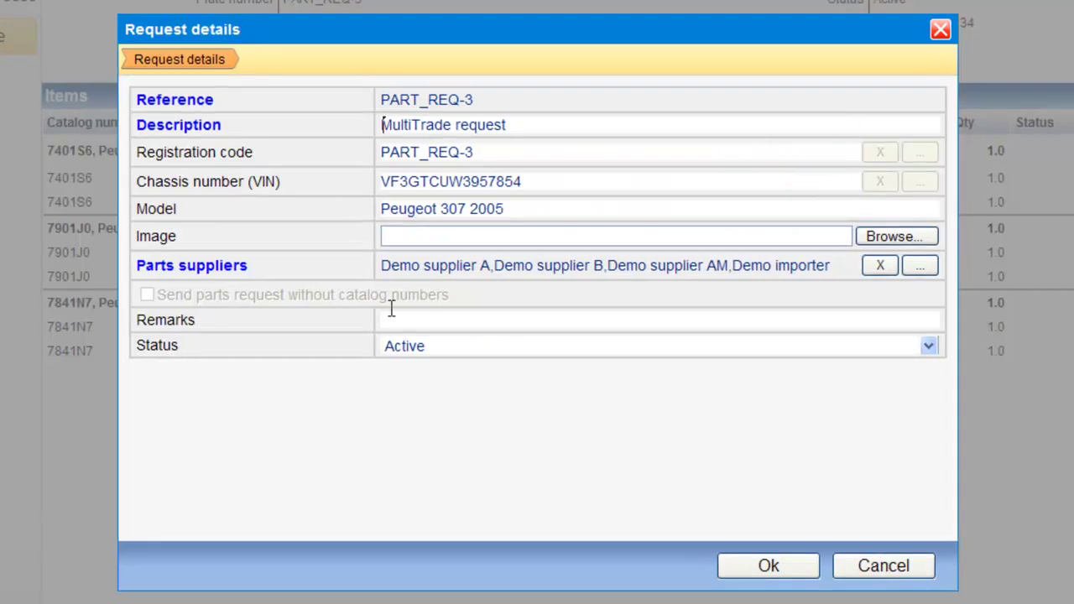
pyautogui.click(413, 347)
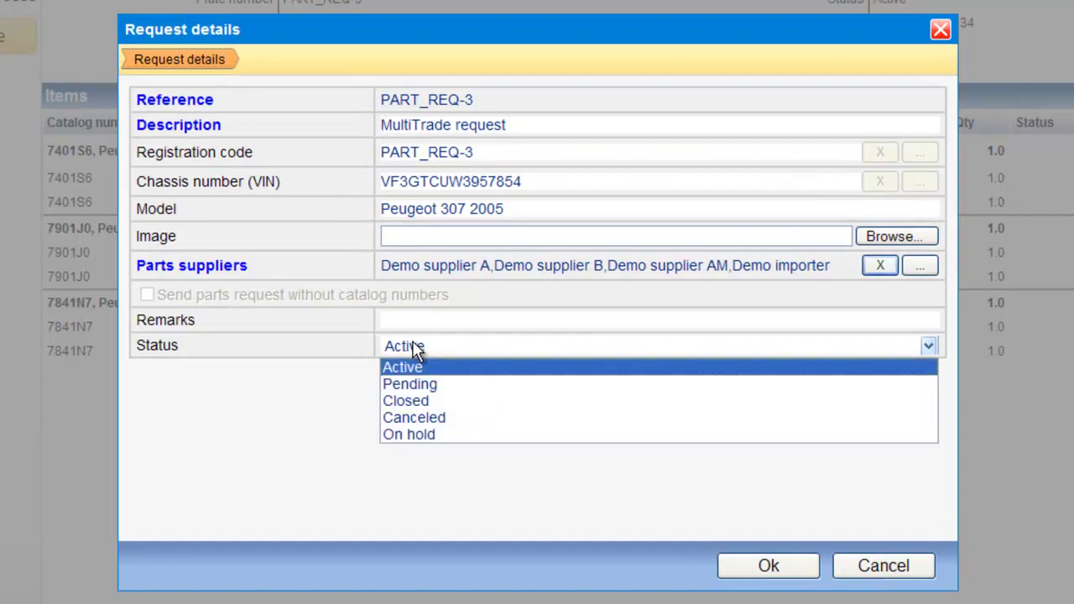
pyautogui.click(416, 348)
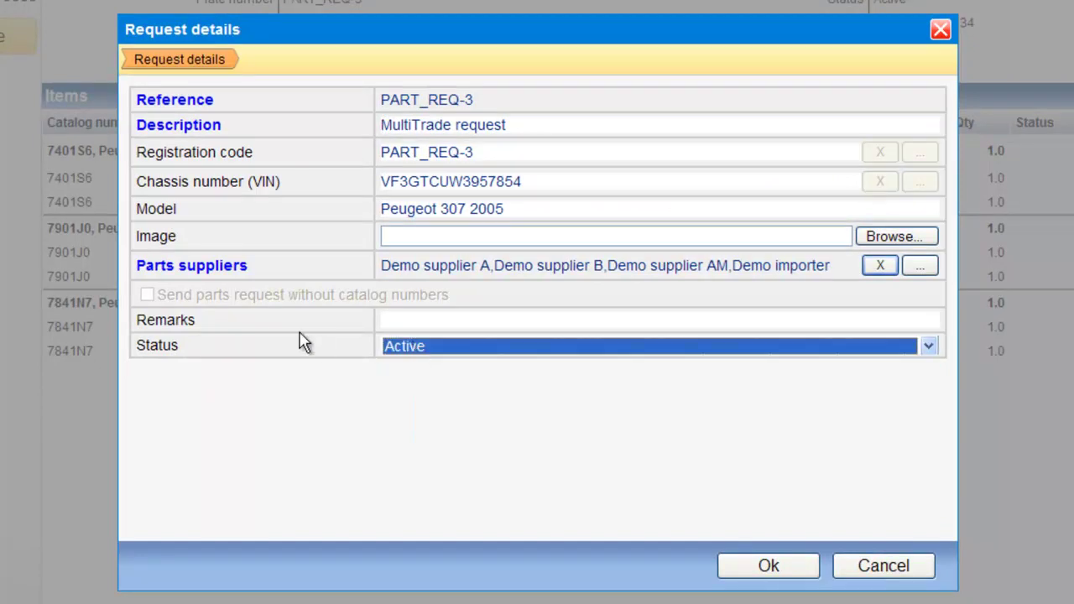
pyautogui.click(389, 321)
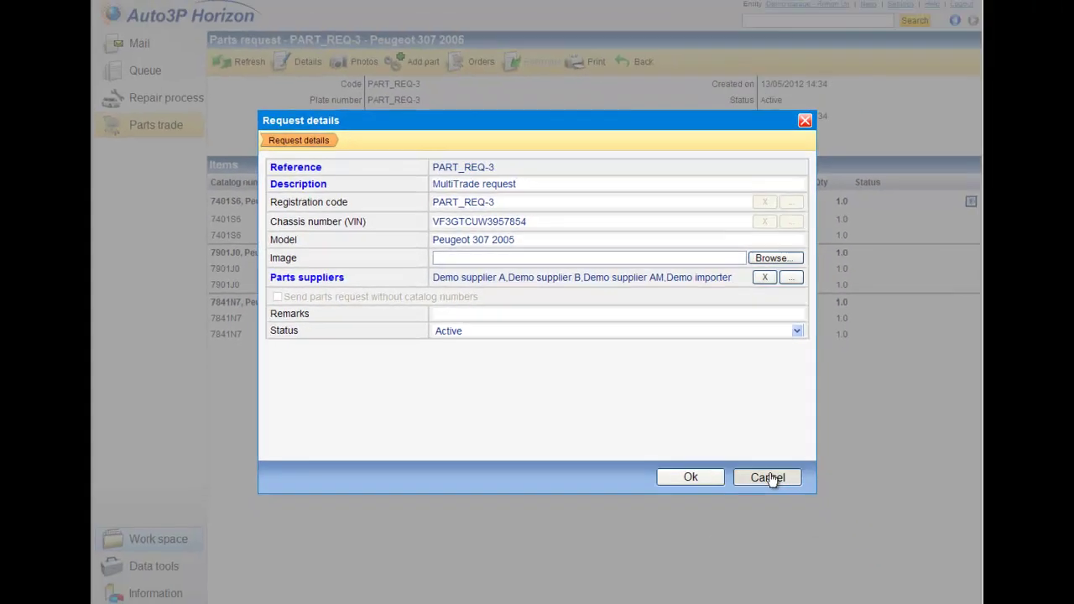
pyautogui.click(847, 538)
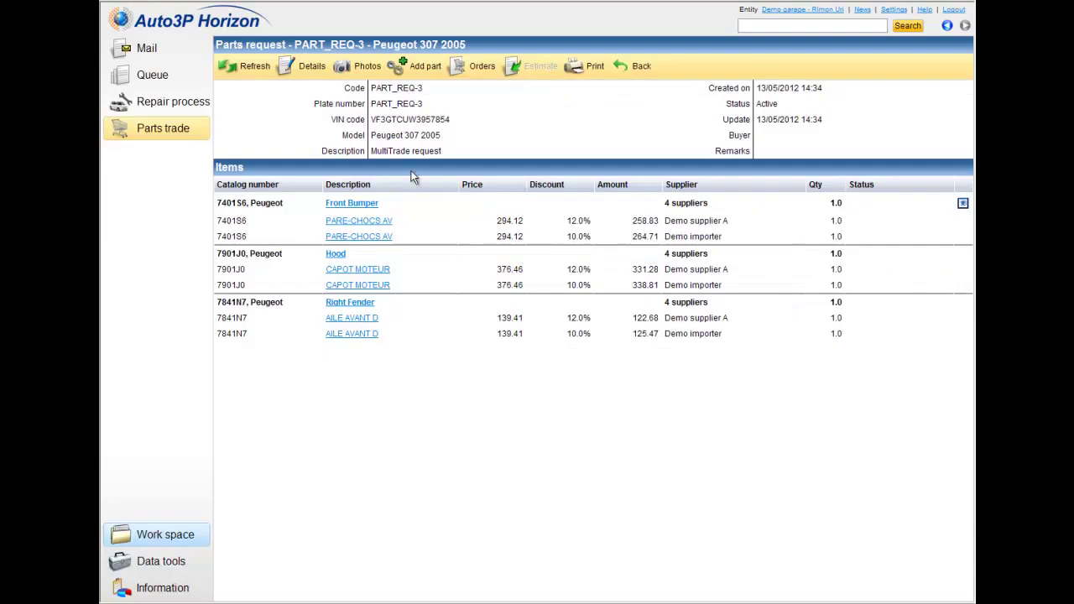
pyautogui.click(361, 65)
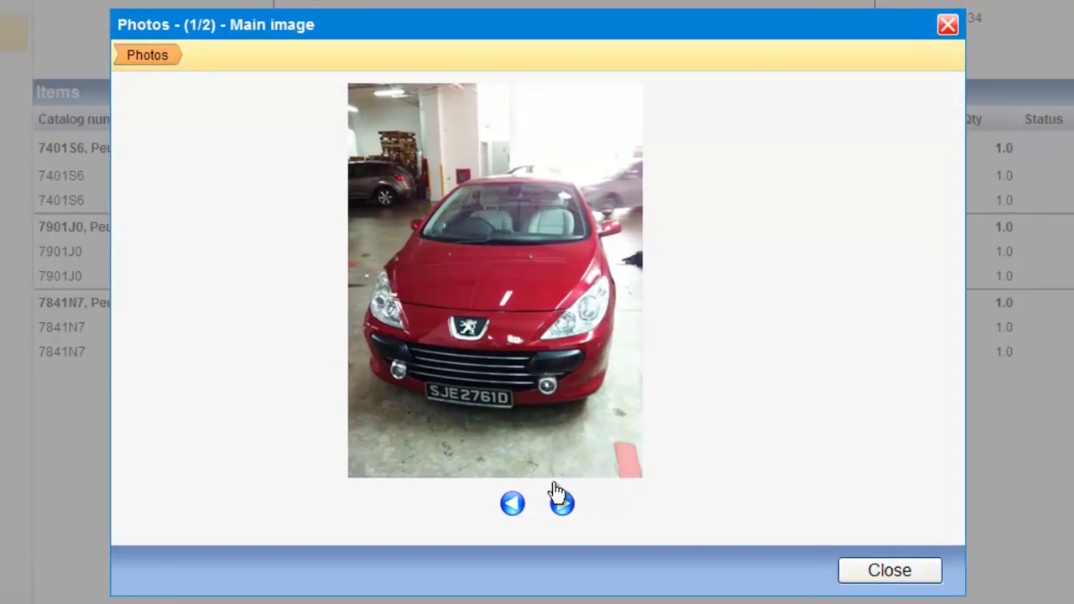
pyautogui.click(561, 503)
pyautogui.click(560, 503)
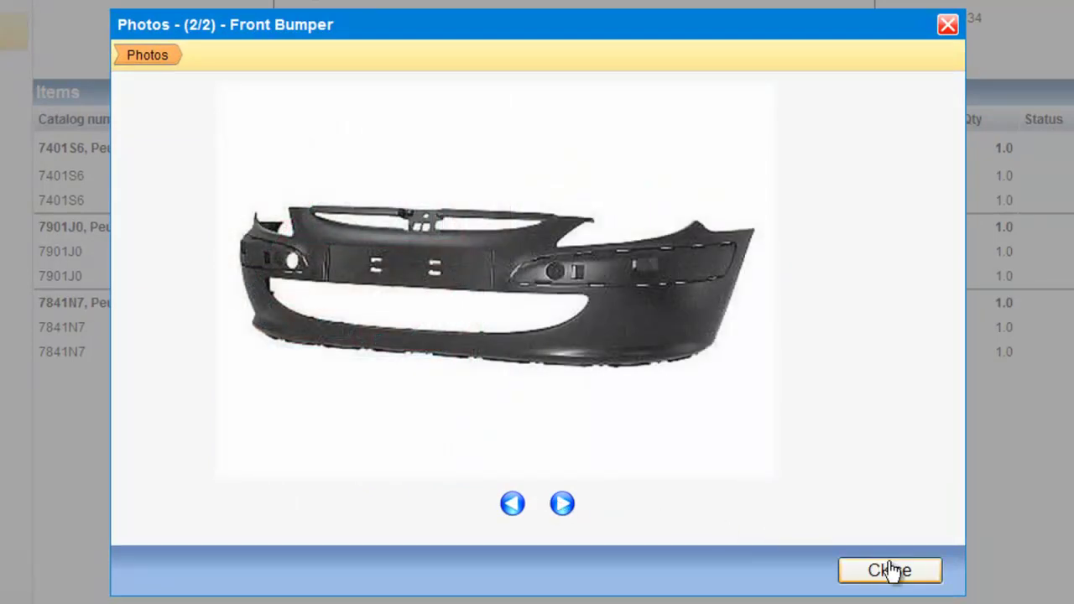
pyautogui.click(889, 571)
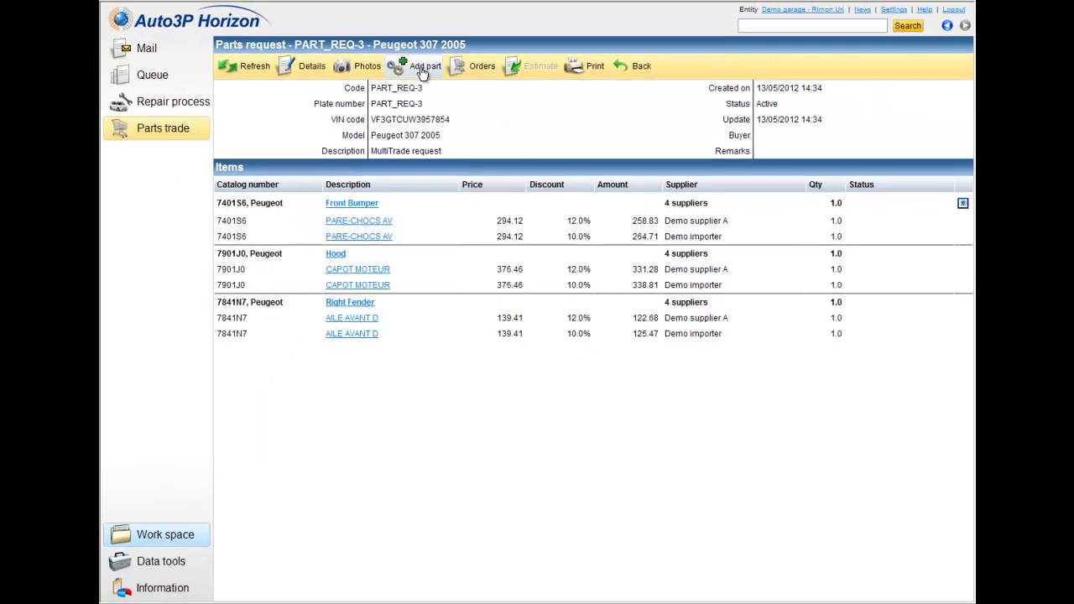
# Start adding another part to the request, then cancel the Part details dialog without adding one
pyautogui.click(423, 72)
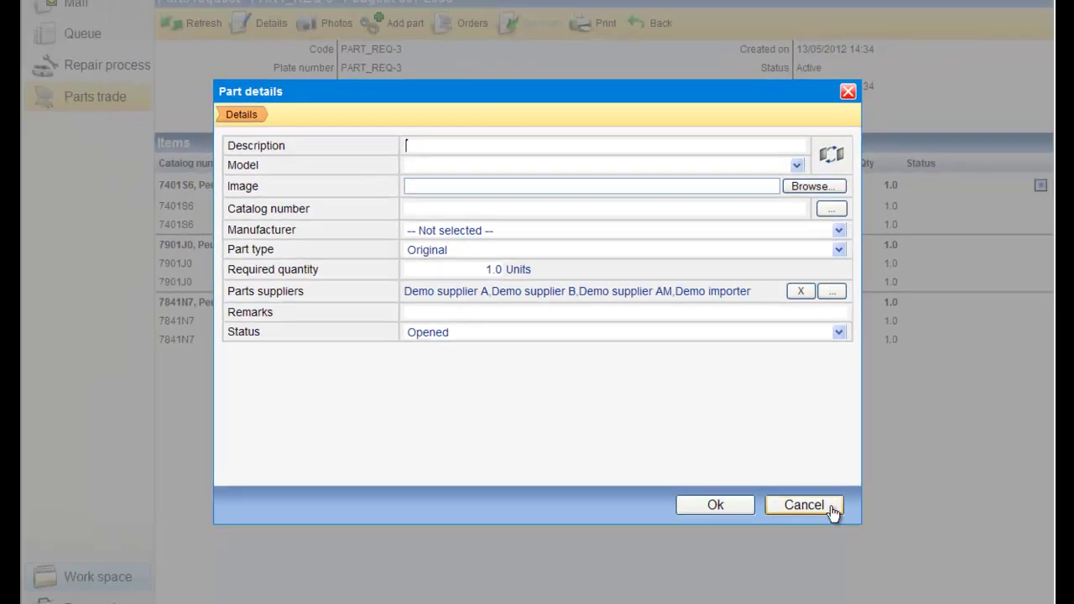
pyautogui.click(892, 571)
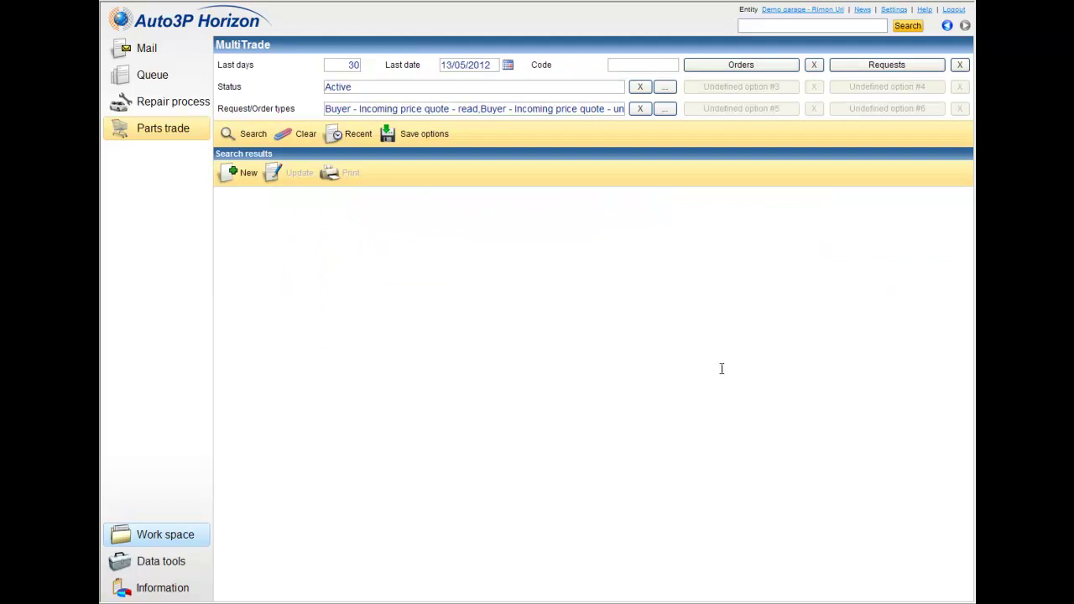
# List the active requests and orders, then switch to the Mail section
pyautogui.click(245, 135)
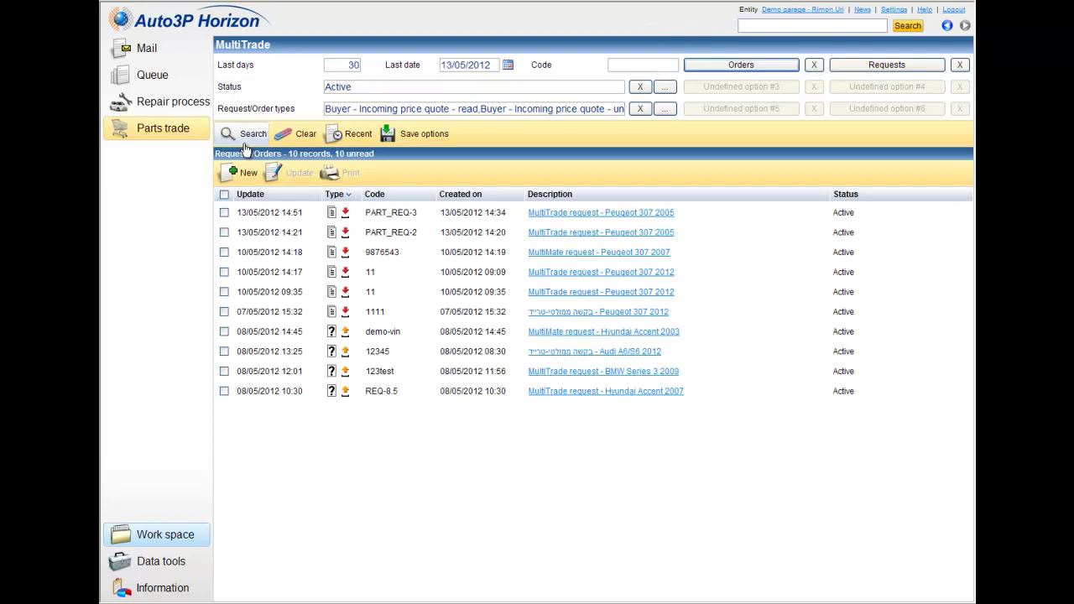
pyautogui.click(151, 50)
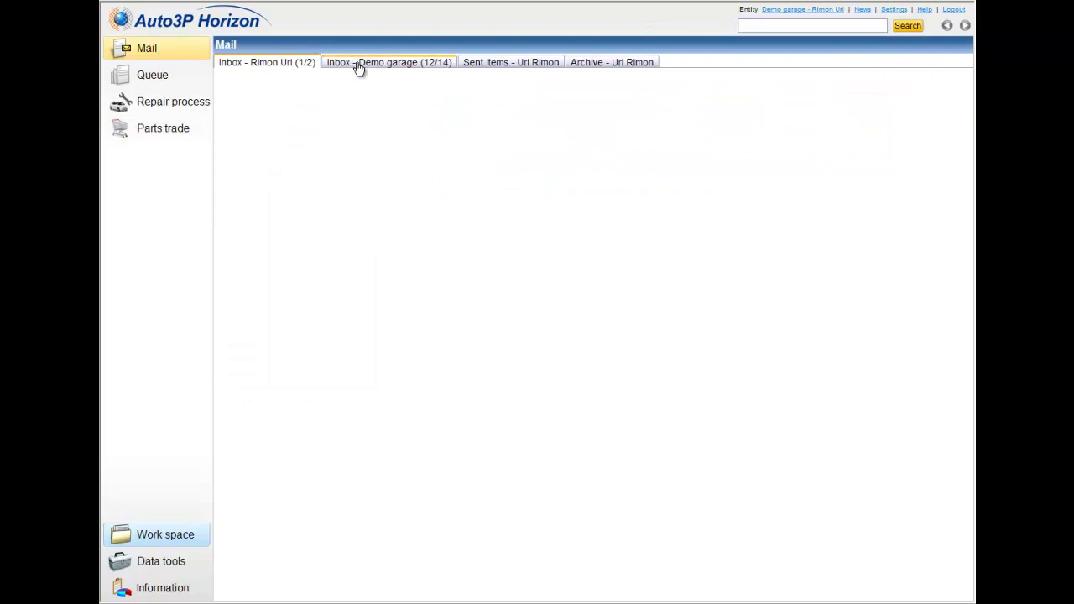
# In the Demo garage inbox, bring up actions for the 'New price quote - PART_REQ-3' message
pyautogui.click(357, 67)
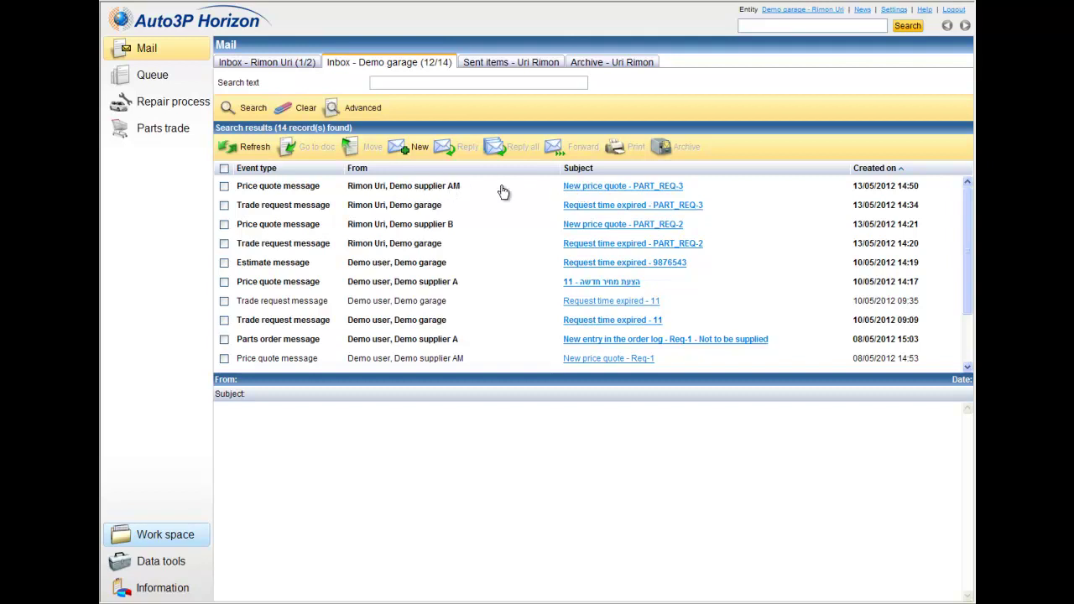
pyautogui.rightClick(616, 193)
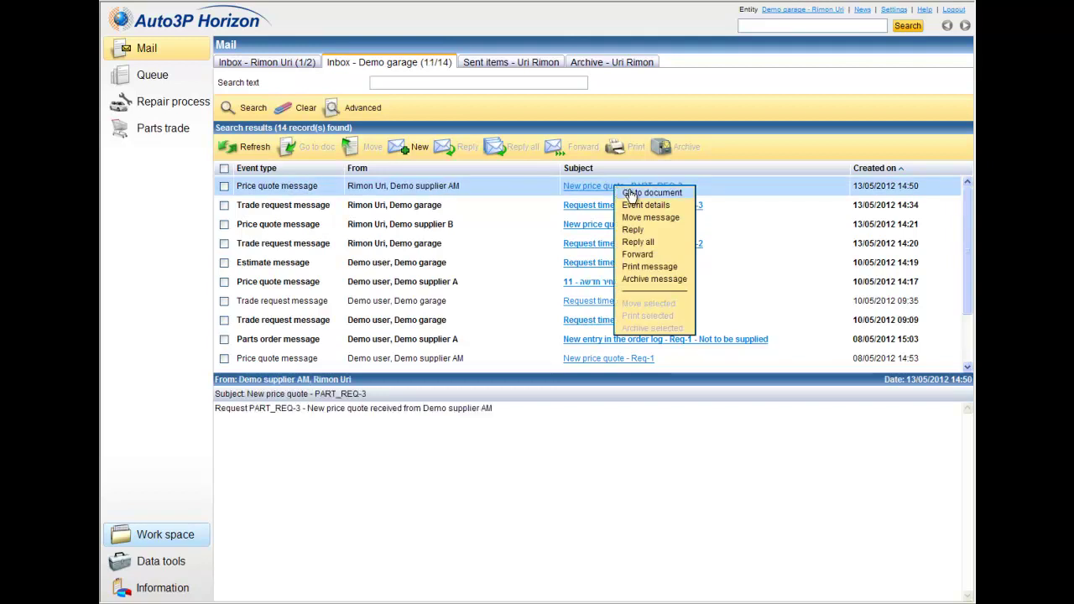
# Open the PART_REQ-3 request and inspect the Hood photo and Right Fender (Substitute) status
pyautogui.click(648, 196)
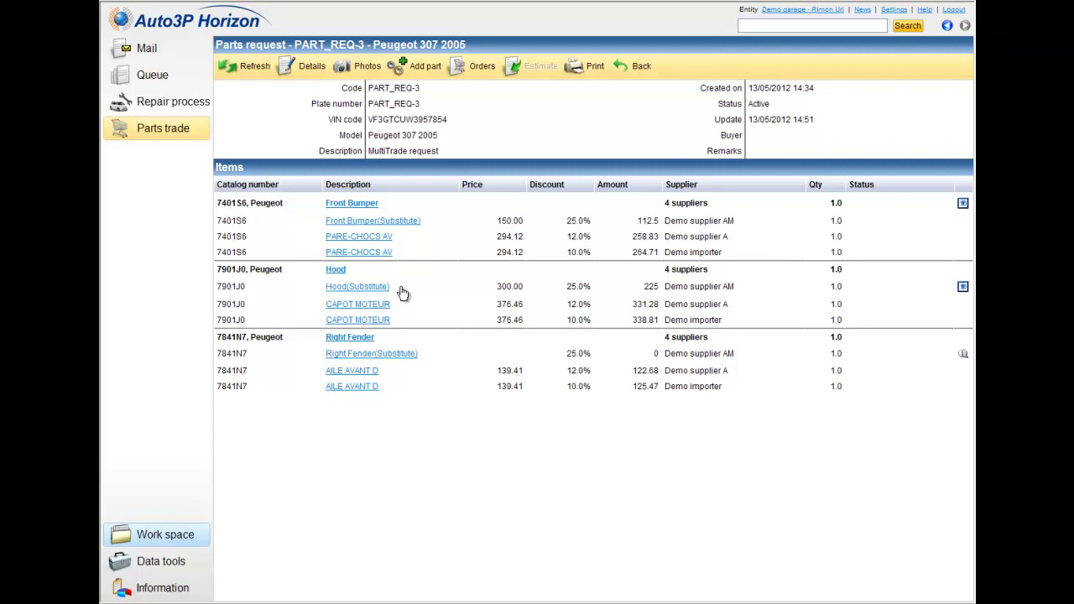
pyautogui.click(964, 288)
pyautogui.moveTo(964, 359)
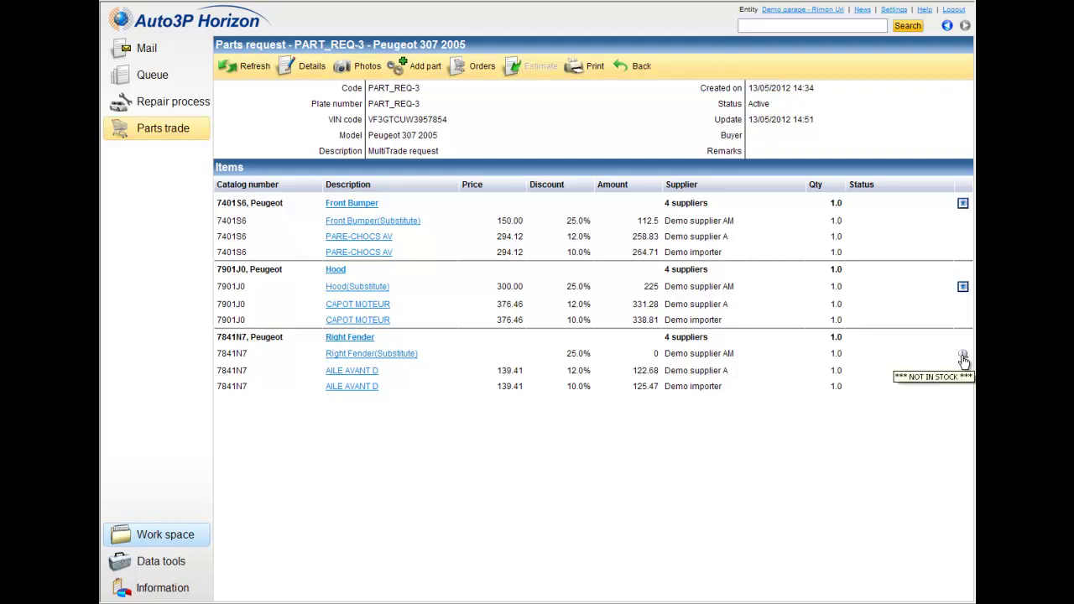
pyautogui.click(964, 359)
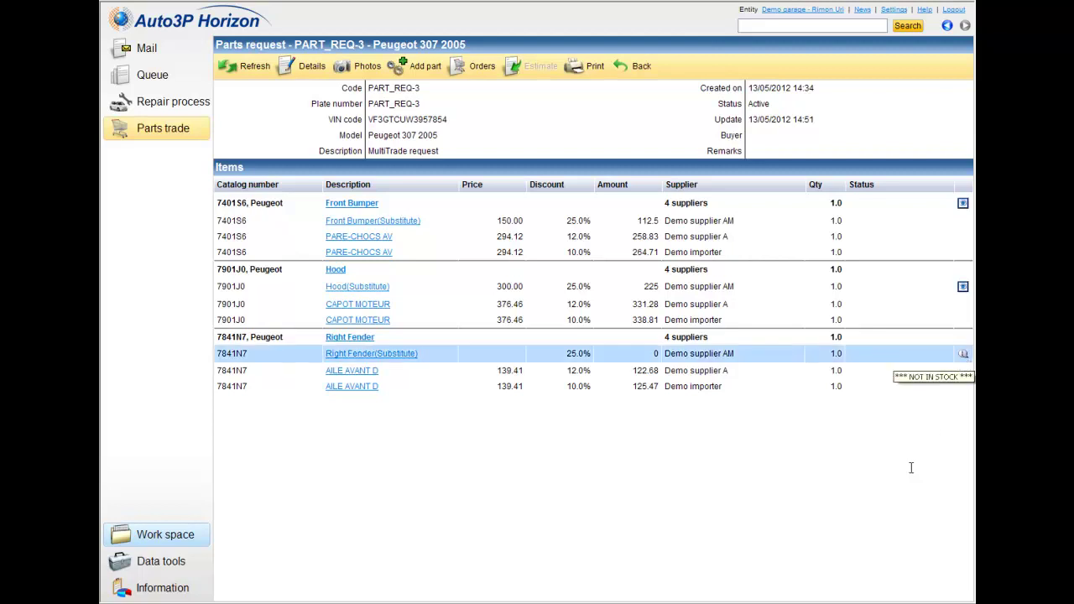
pyautogui.moveTo(964, 360)
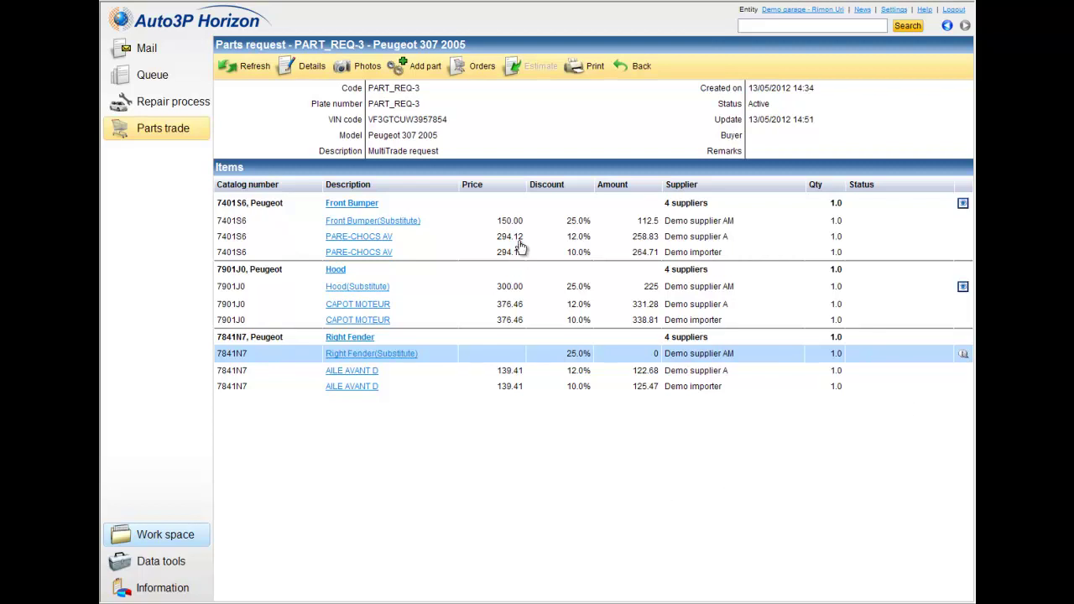
# Start a PART_REQ-3 parts order using Demo supplier A's lowest OE price quote of 712.79
pyautogui.click(480, 74)
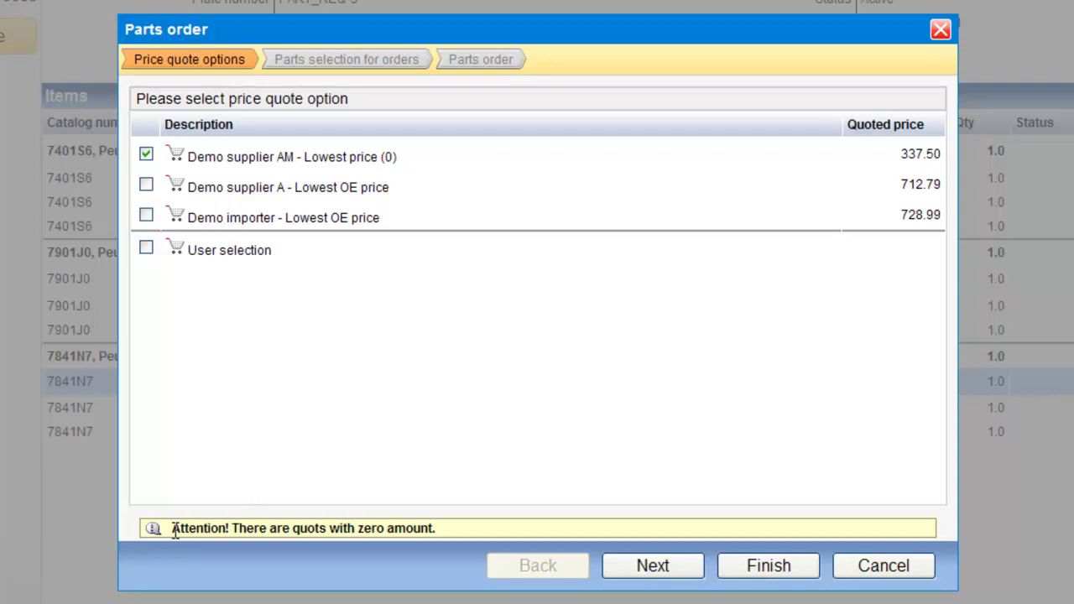
pyautogui.moveTo(168, 528); pyautogui.dragTo(415, 523)
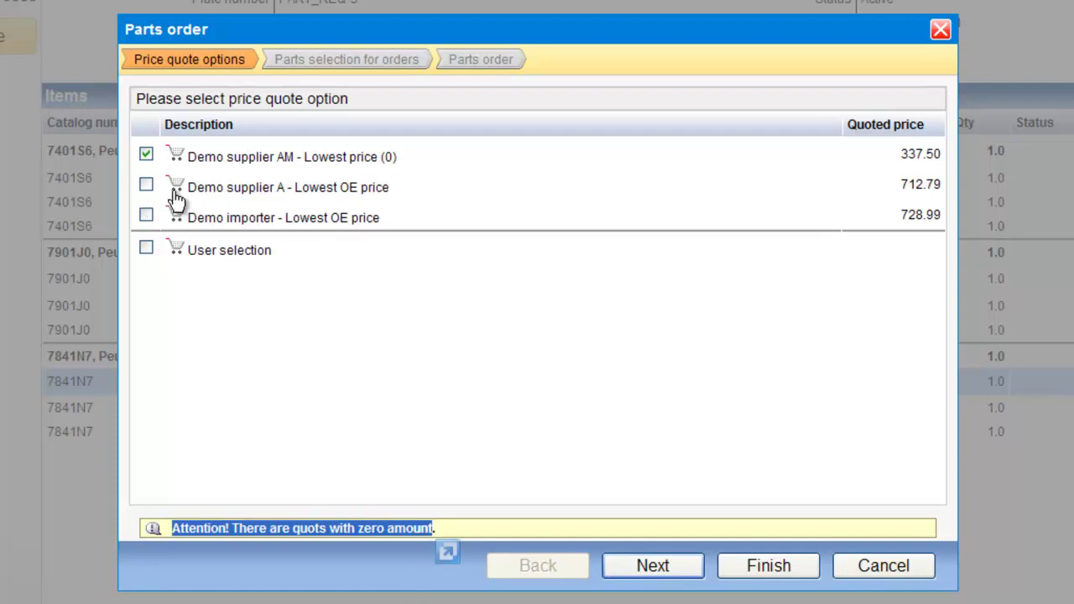
pyautogui.click(146, 186)
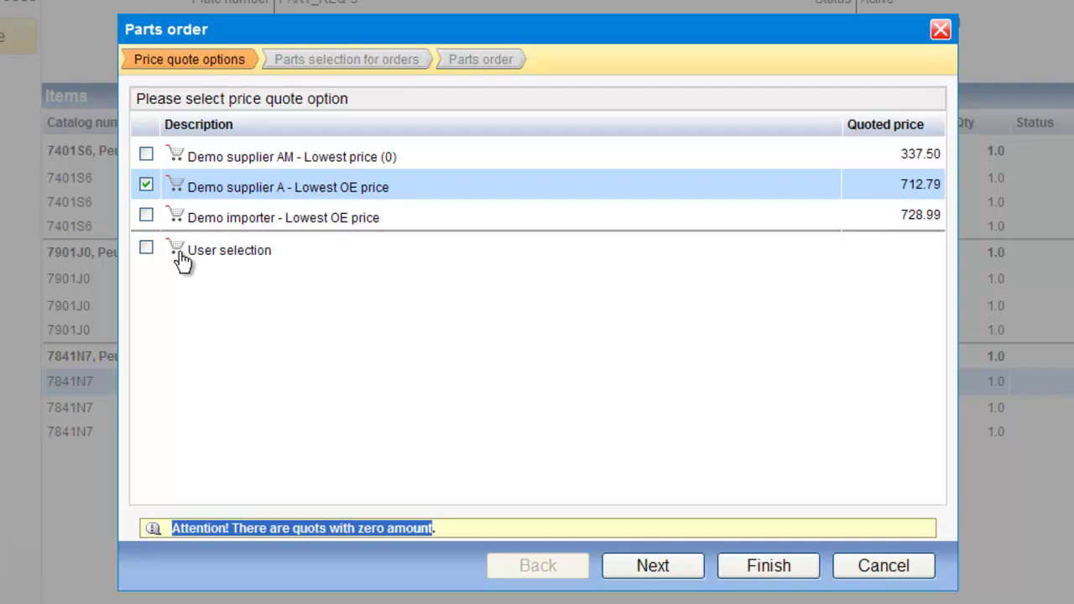
pyautogui.click(146, 248)
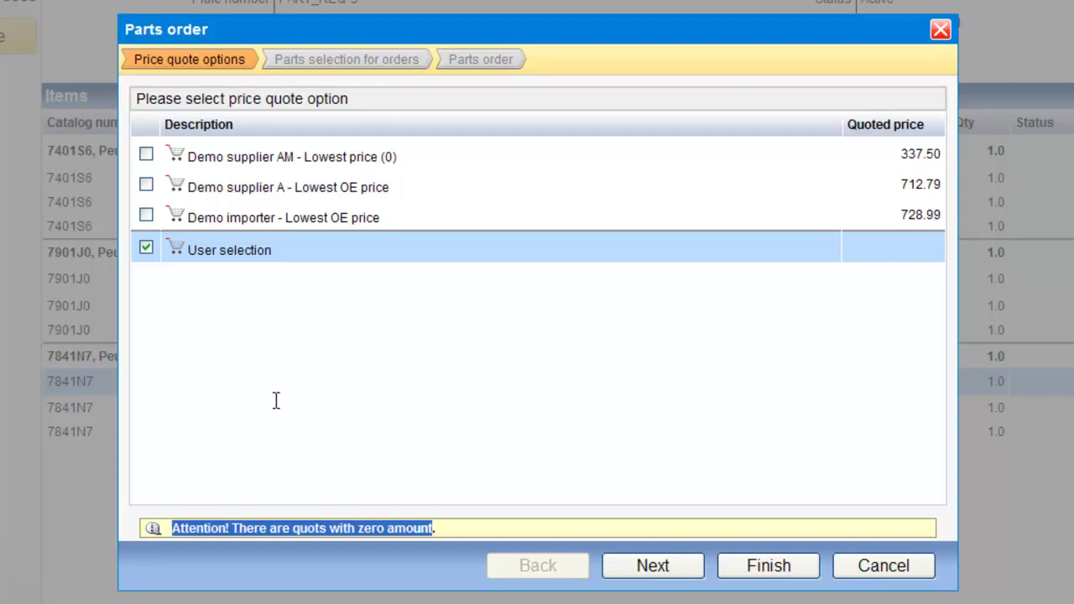
pyautogui.click(146, 186)
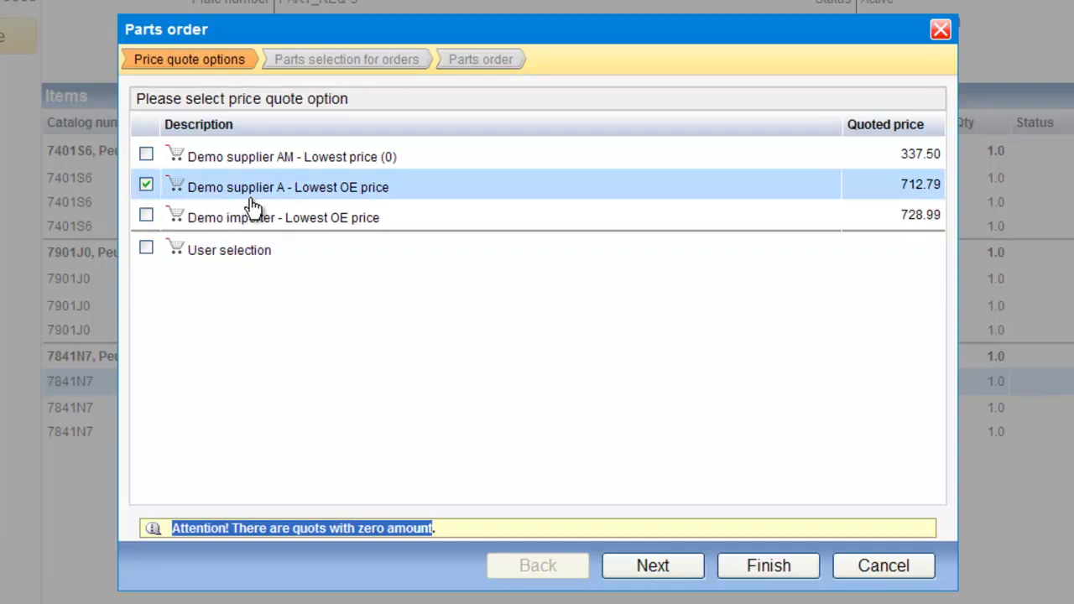
# Advance past parts selection to the order details step for Demo supplier A
pyautogui.click(653, 568)
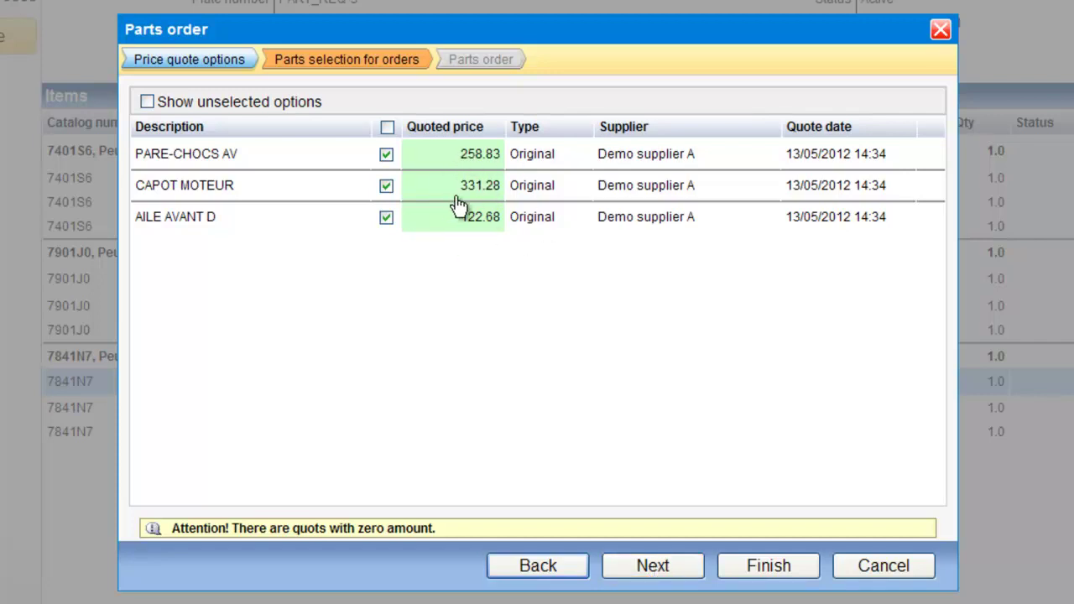
pyautogui.click(667, 573)
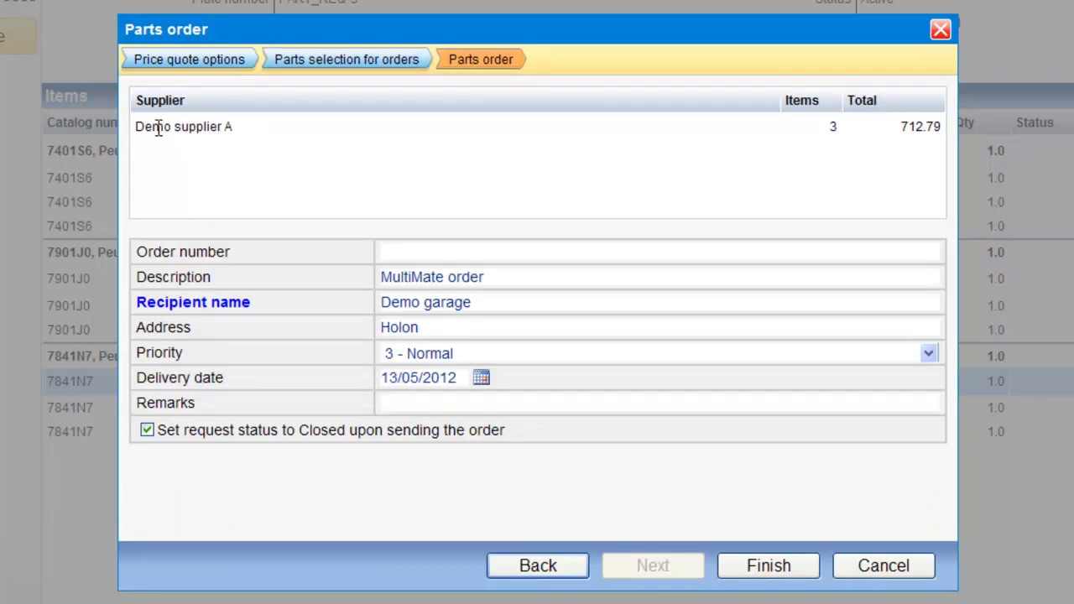
pyautogui.moveTo(238, 137); pyautogui.dragTo(136, 128)
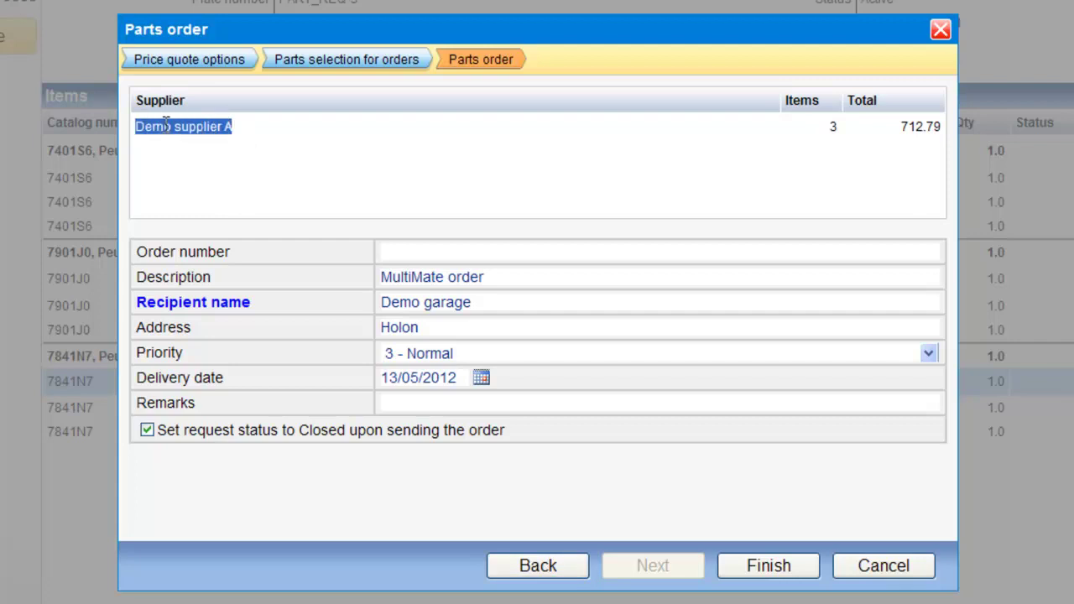
# Enter order number ORD_3 and the remark 'Send to garage'
pyautogui.click(398, 254)
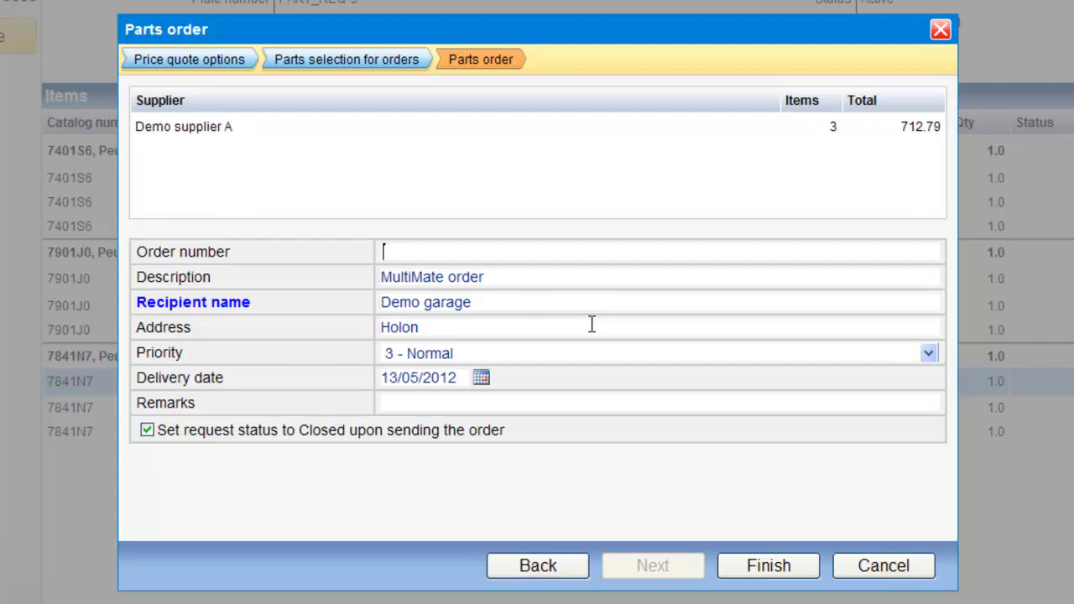
pyautogui.write('ORD_3')
pyautogui.click(407, 403)
pyautogui.write('Send')
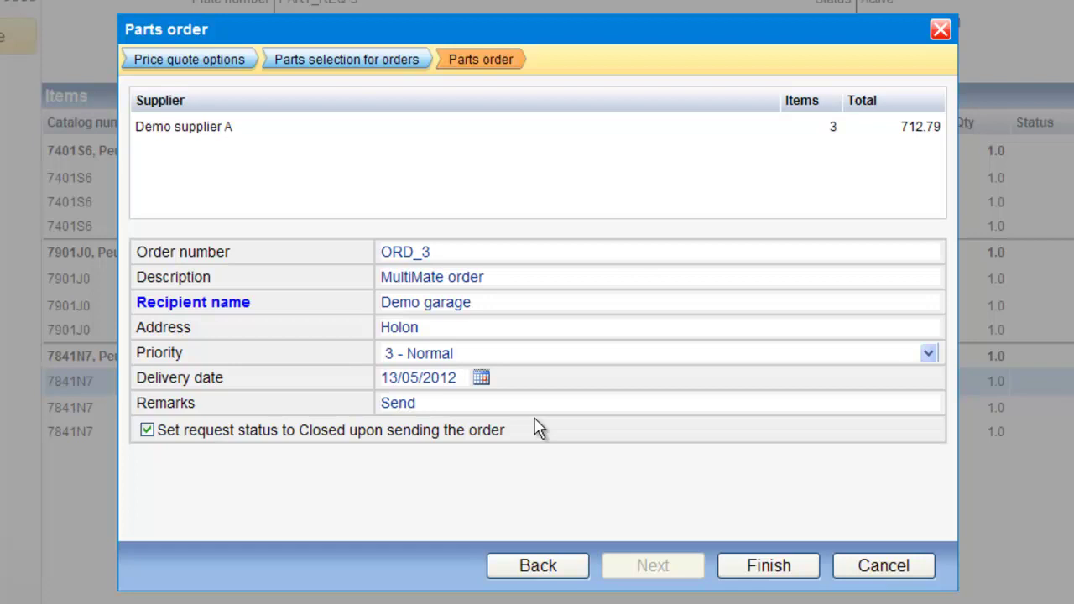
pyautogui.write(' to garage')
# Send order ORD_3 to the supplier, acknowledge the confirmation, and return to Mail
pyautogui.click(763, 571)
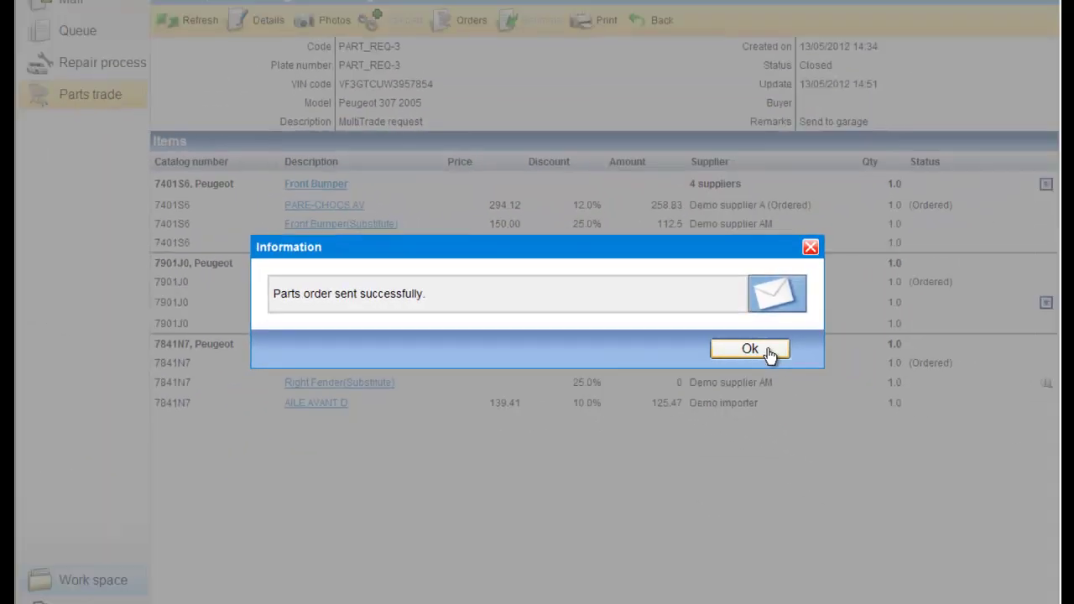
pyautogui.click(888, 379)
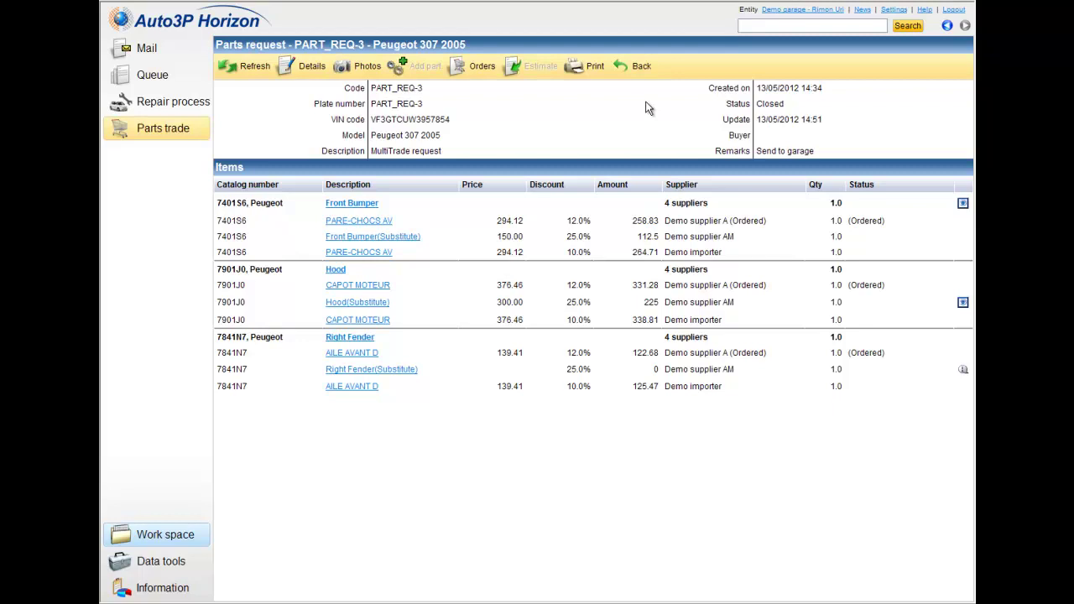
pyautogui.click(640, 68)
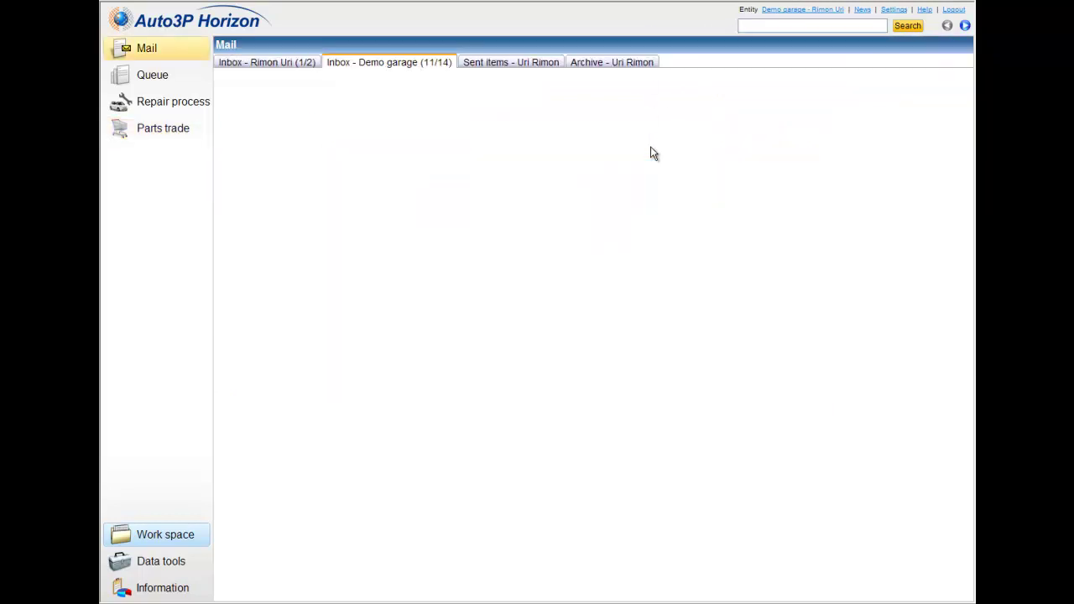
# In Parts trade, list the 11 orders with supplier responses, ORD_3 on top
pyautogui.click(159, 132)
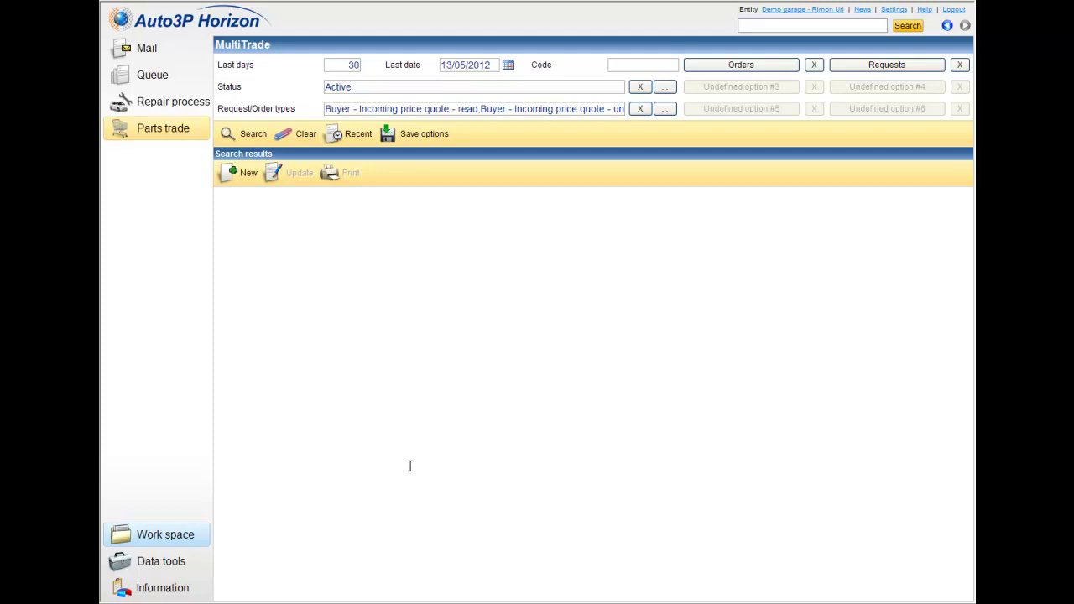
pyautogui.click(742, 66)
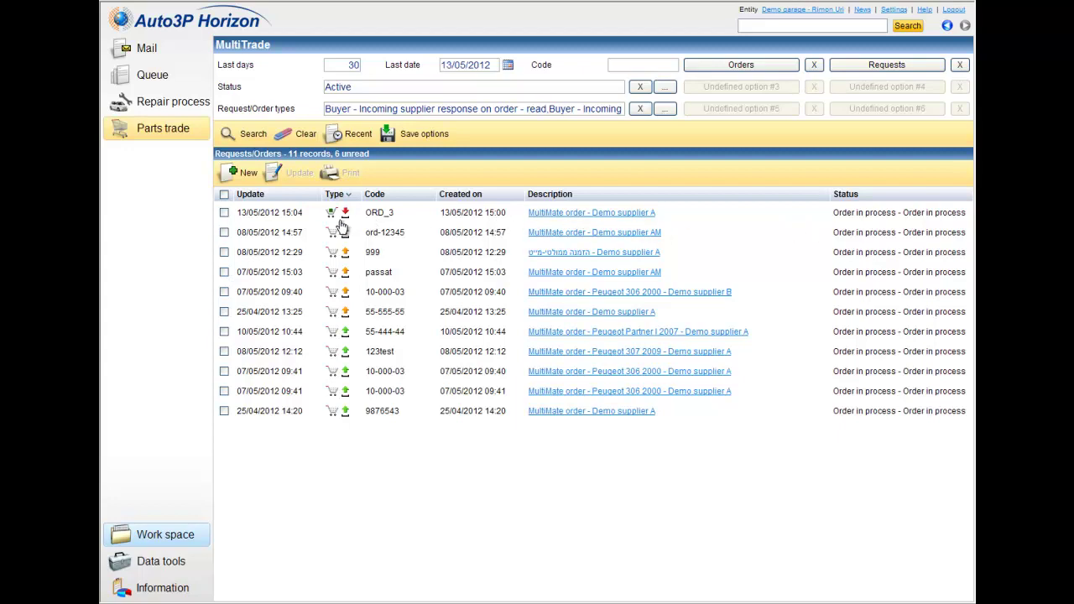
pyautogui.moveTo(332, 219)
# Open order ORD_3 for updating and bring up its Status (All items) dialog
pyautogui.rightClick(538, 219)
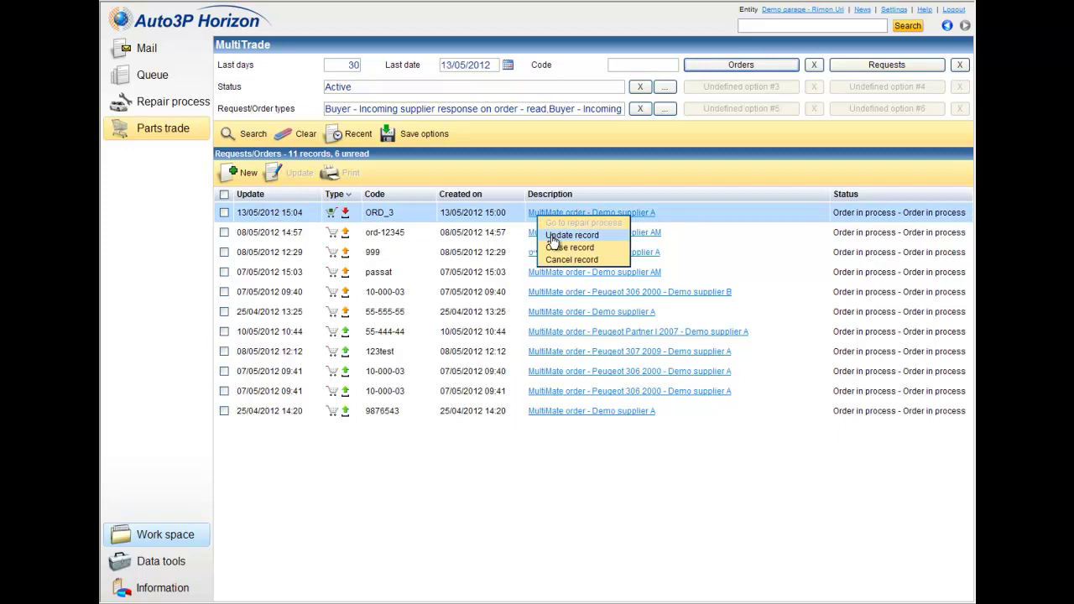
pyautogui.click(553, 237)
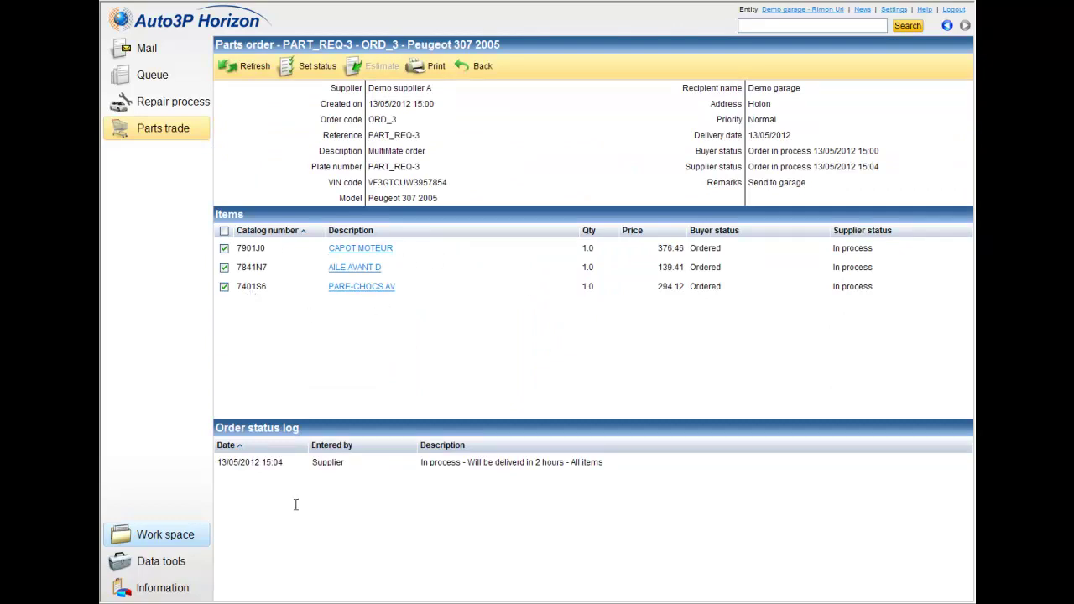
pyautogui.moveTo(218, 461); pyautogui.dragTo(604, 467)
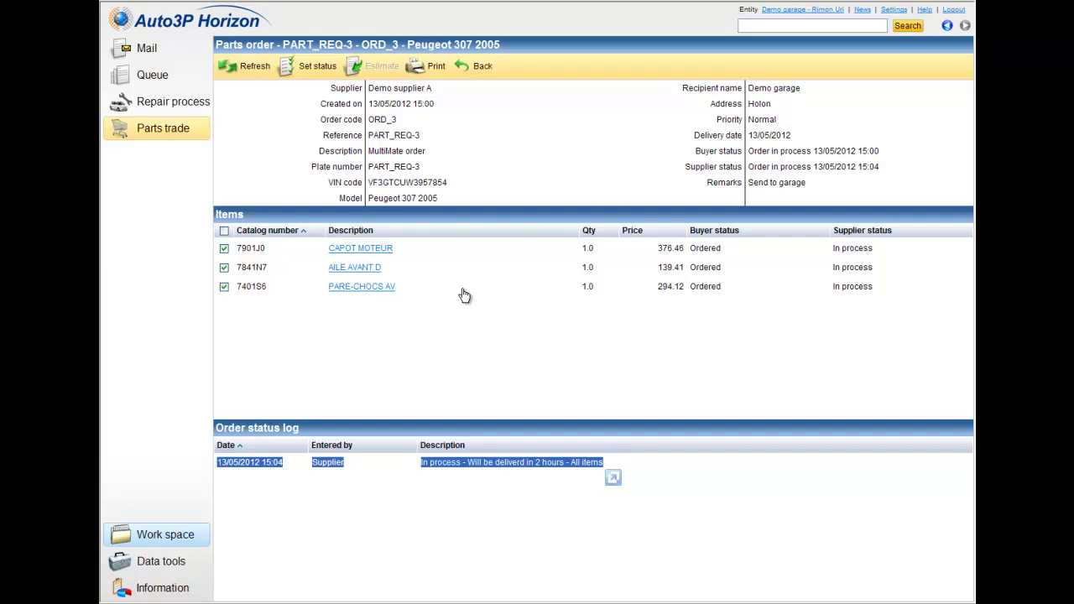
pyautogui.click(319, 74)
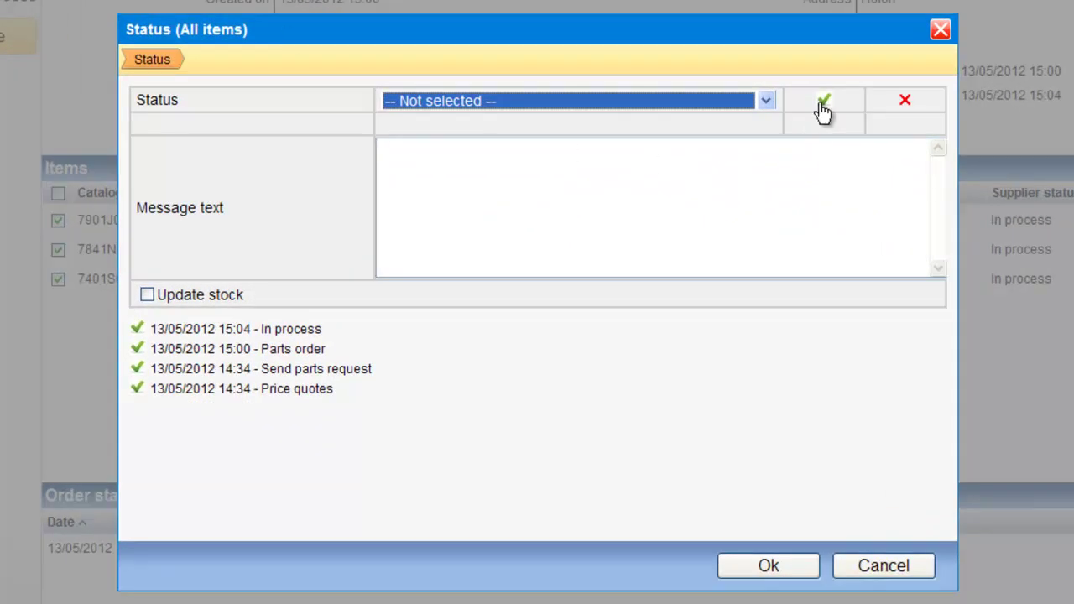
# Mark all ORD_3 items Received with message 'Thanks', then refresh the MultiTrade order search
pyautogui.click(821, 102)
pyautogui.click(425, 164)
pyautogui.write('Thanks')
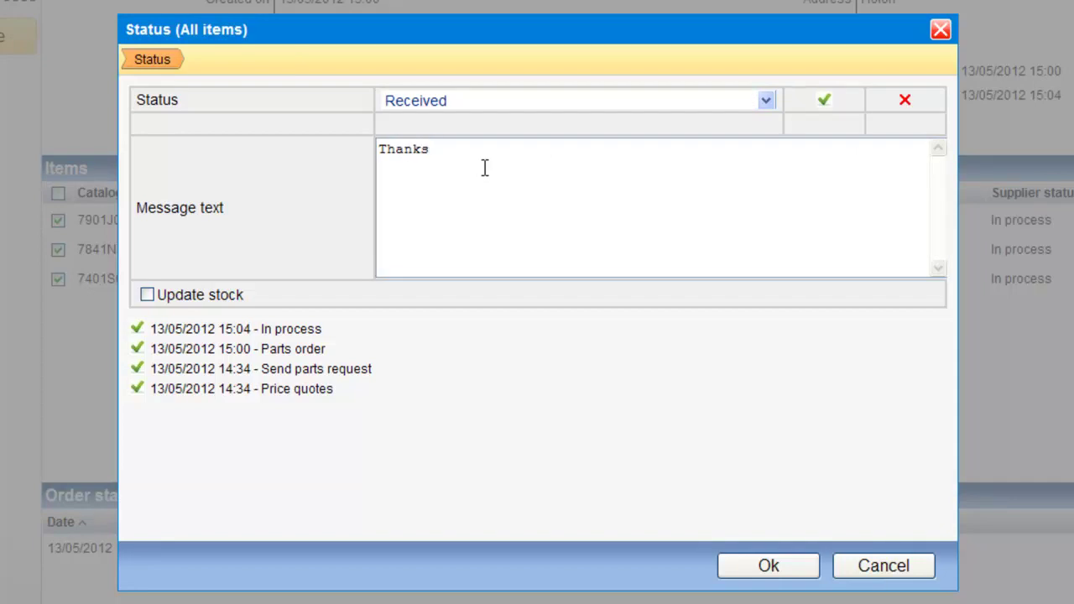
pyautogui.click(751, 569)
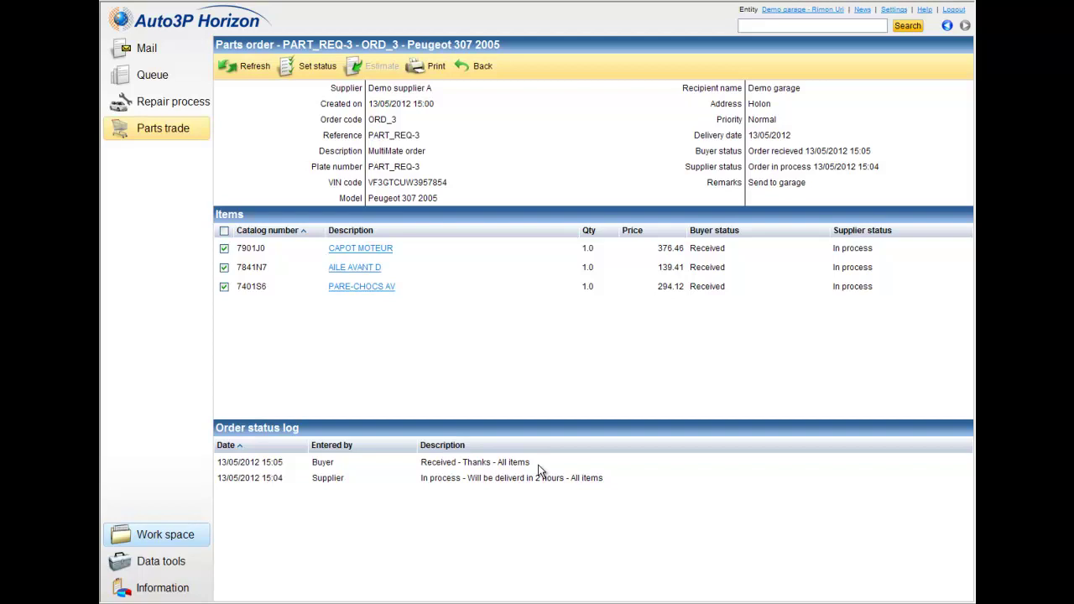
pyautogui.click(483, 72)
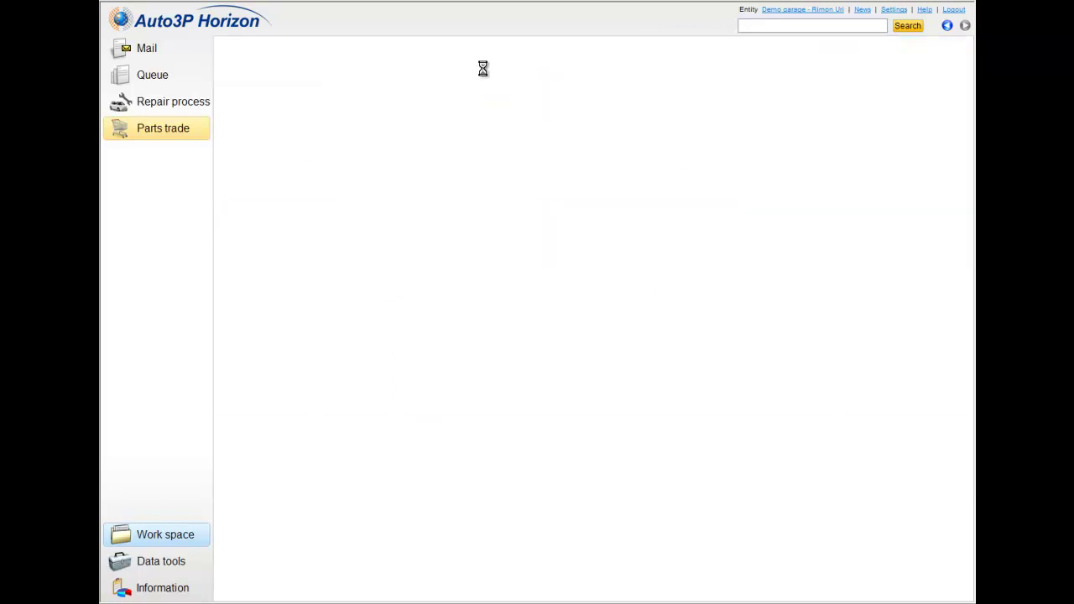
pyautogui.click(254, 136)
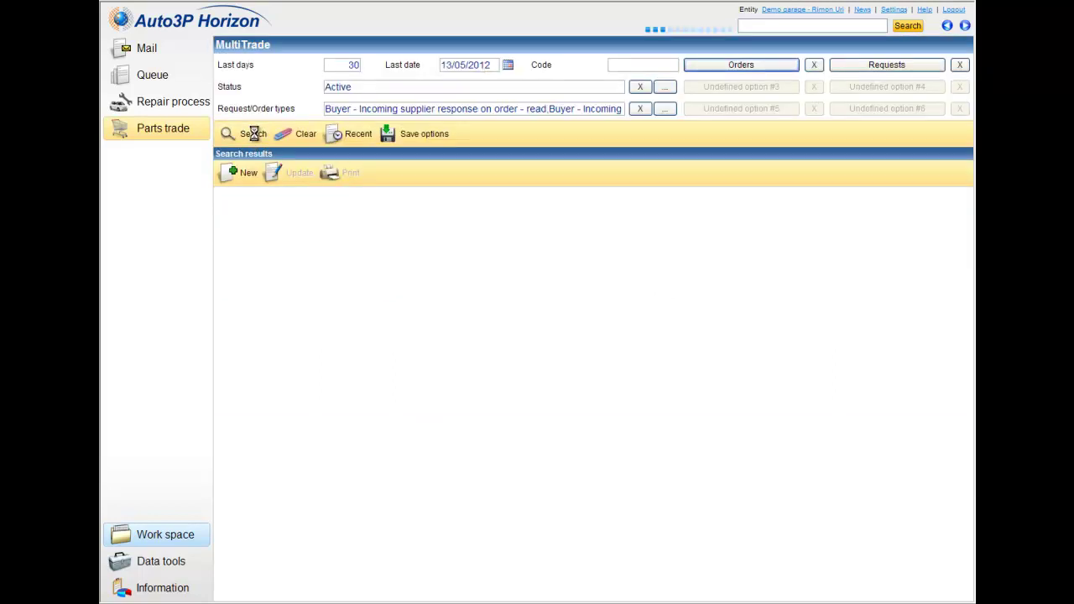